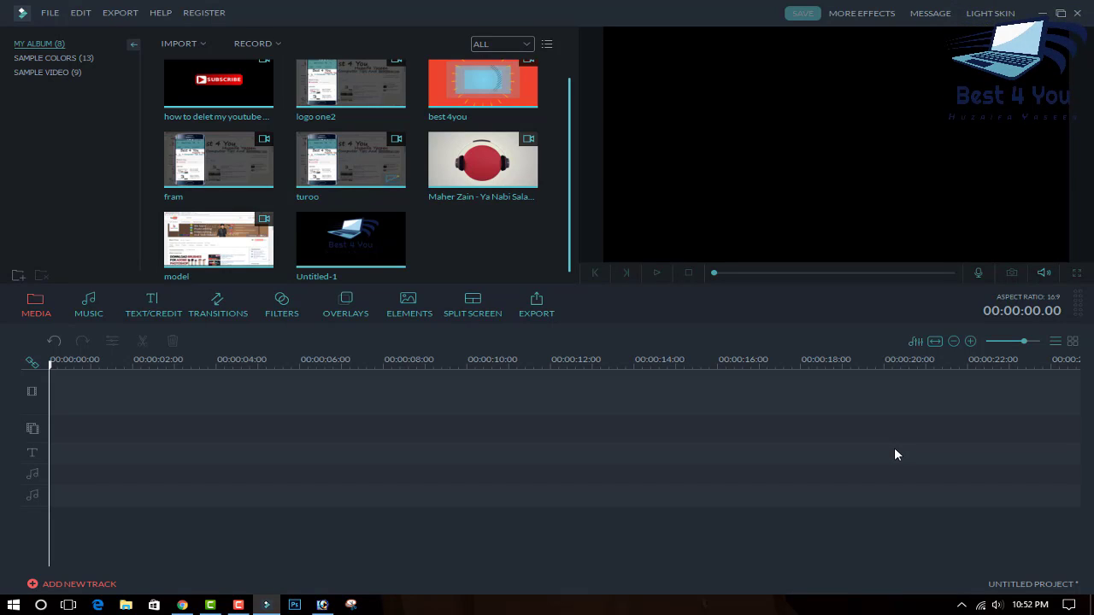
- Place the fram clip at the start of the video track and split it at 00:00:17.00
{"action": "mouse_move", "coordinate": [216, 255]}
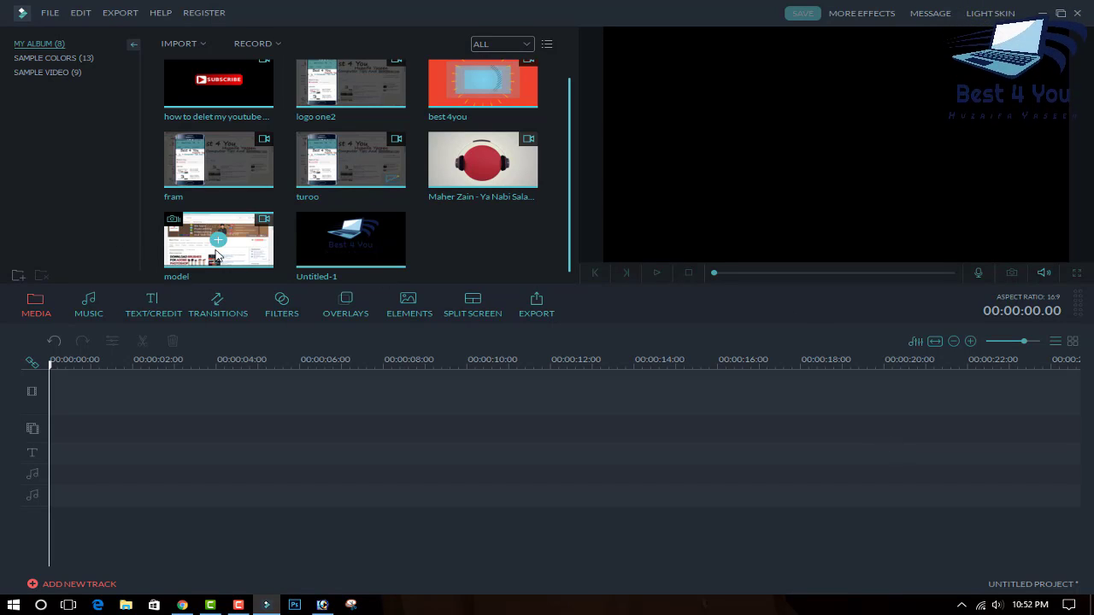
{"action": "left_click_drag", "start_coordinate": [224, 262], "coordinate": [225, 376]}
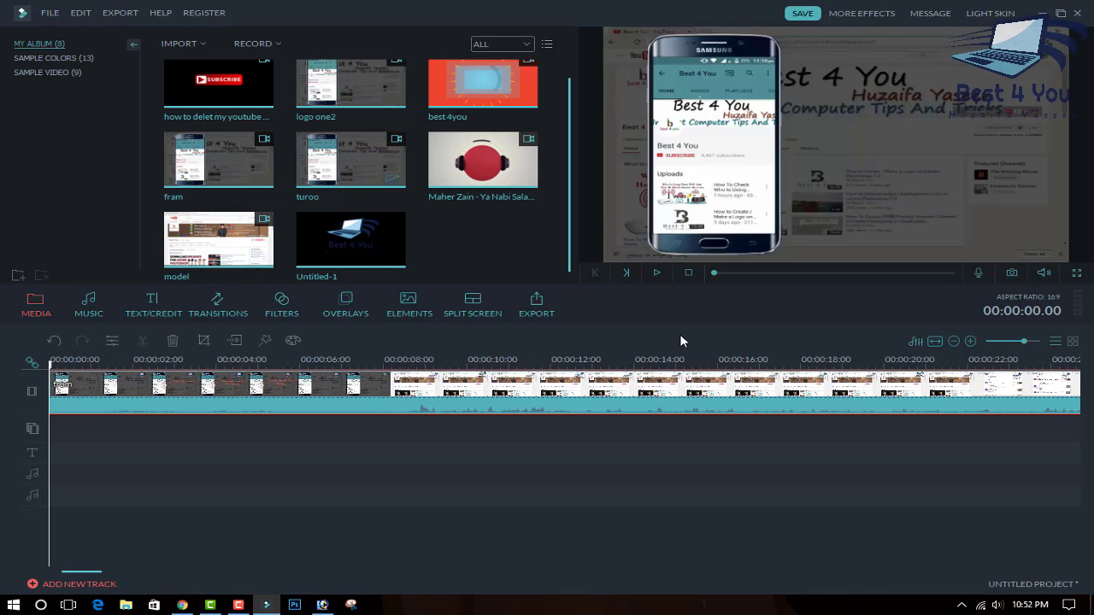
{"action": "double_click", "coordinate": [445, 399]}
{"action": "left_click", "coordinate": [544, 313]}
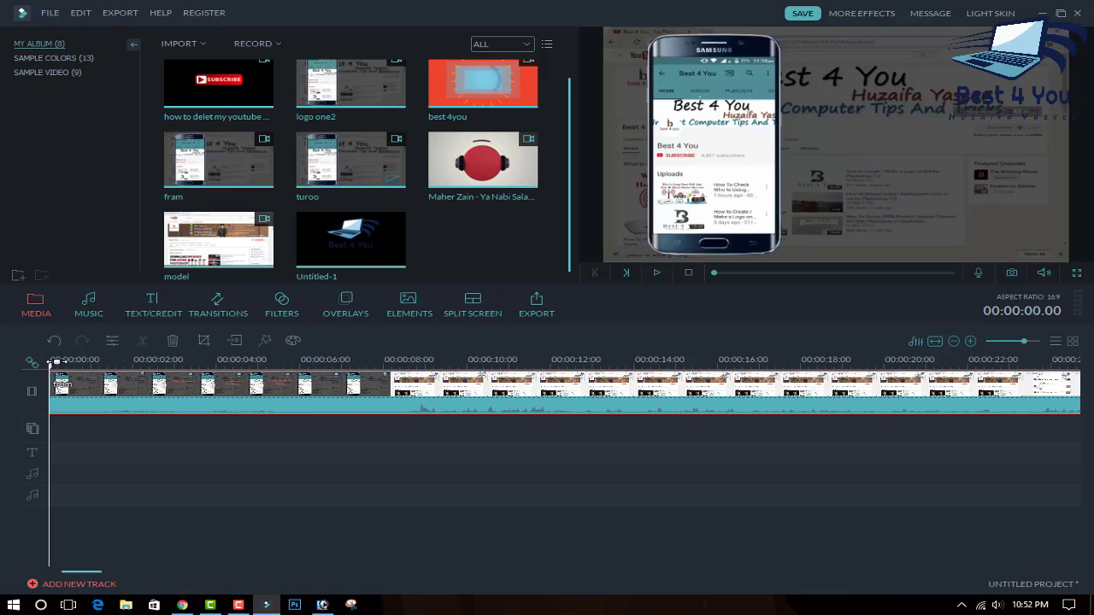
{"action": "left_click", "coordinate": [773, 415]}
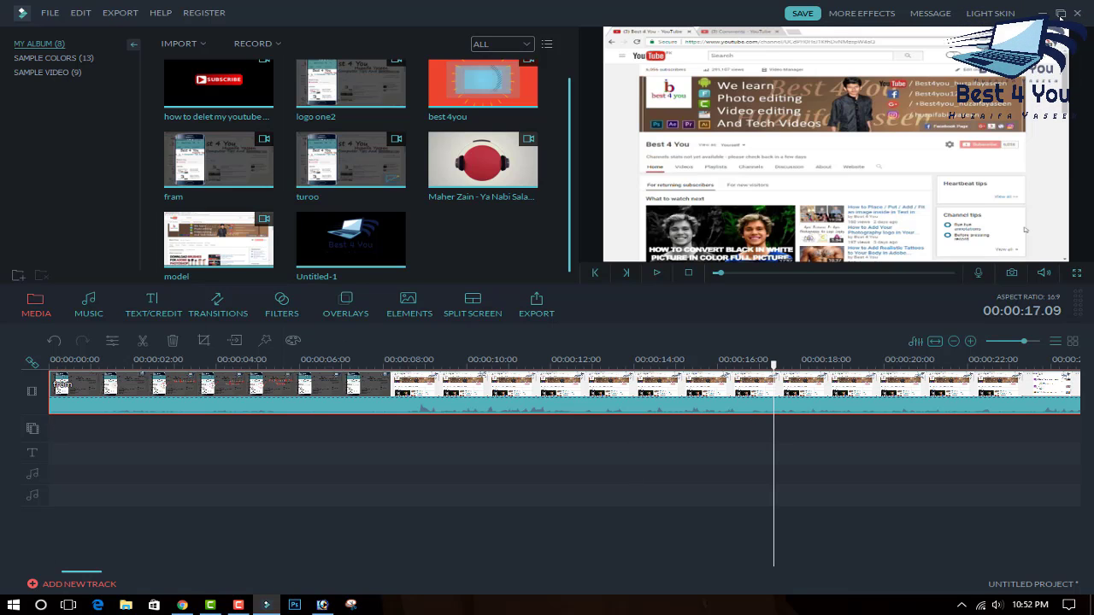
{"action": "left_click_drag", "start_coordinate": [774, 364], "coordinate": [761, 365]}
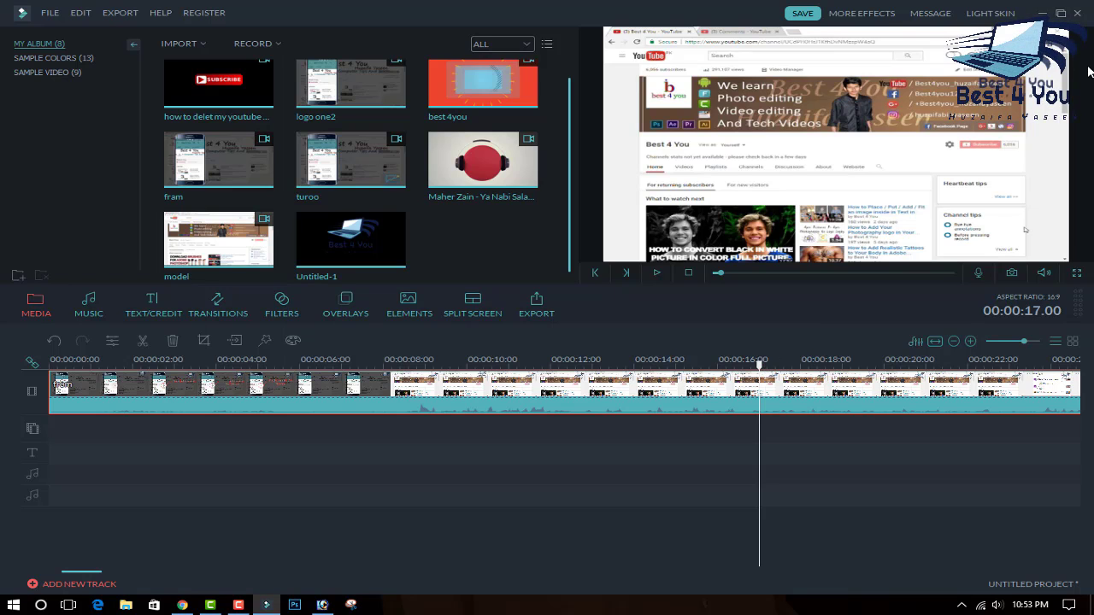
{"action": "left_click", "coordinate": [141, 341]}
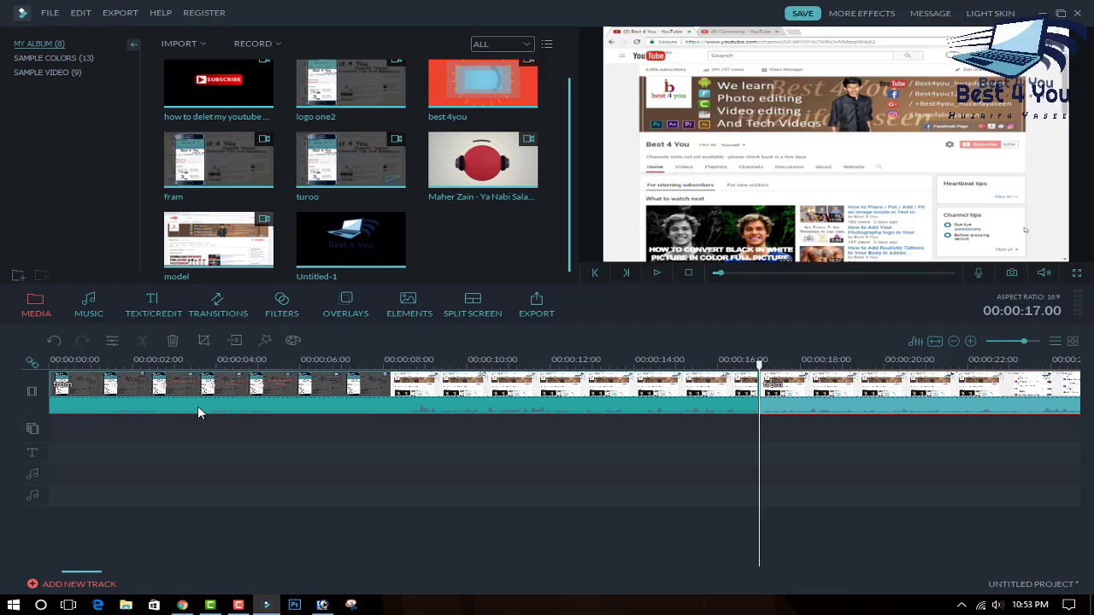
- Delete both pieces of the split fram clip from the timeline
{"action": "left_click", "coordinate": [197, 409]}
{"action": "left_click", "coordinate": [172, 340]}
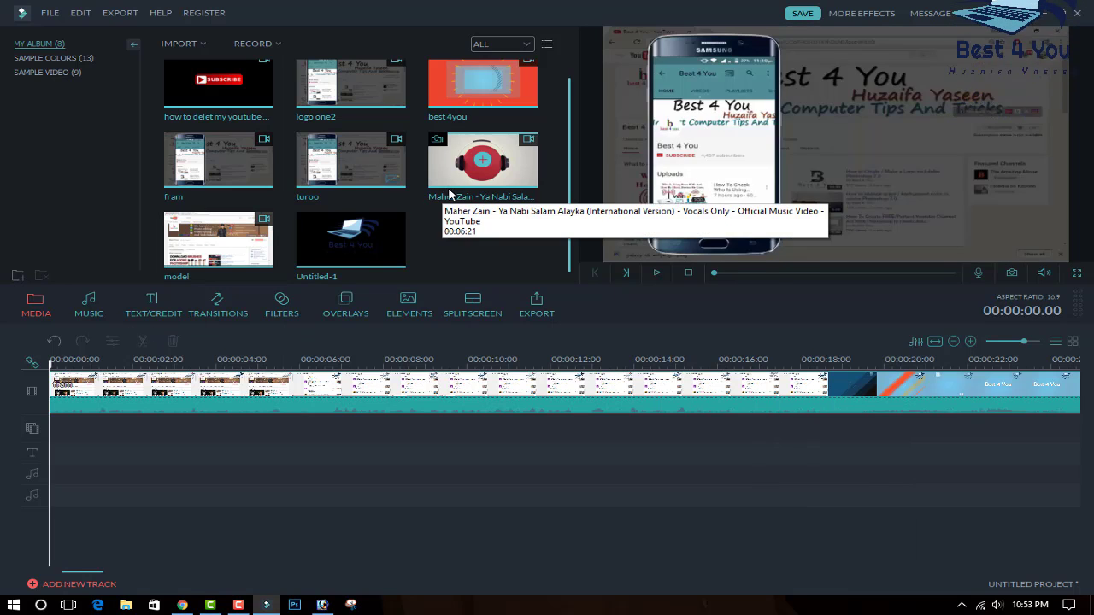
{"action": "left_click", "coordinate": [211, 402]}
{"action": "left_click", "coordinate": [172, 340]}
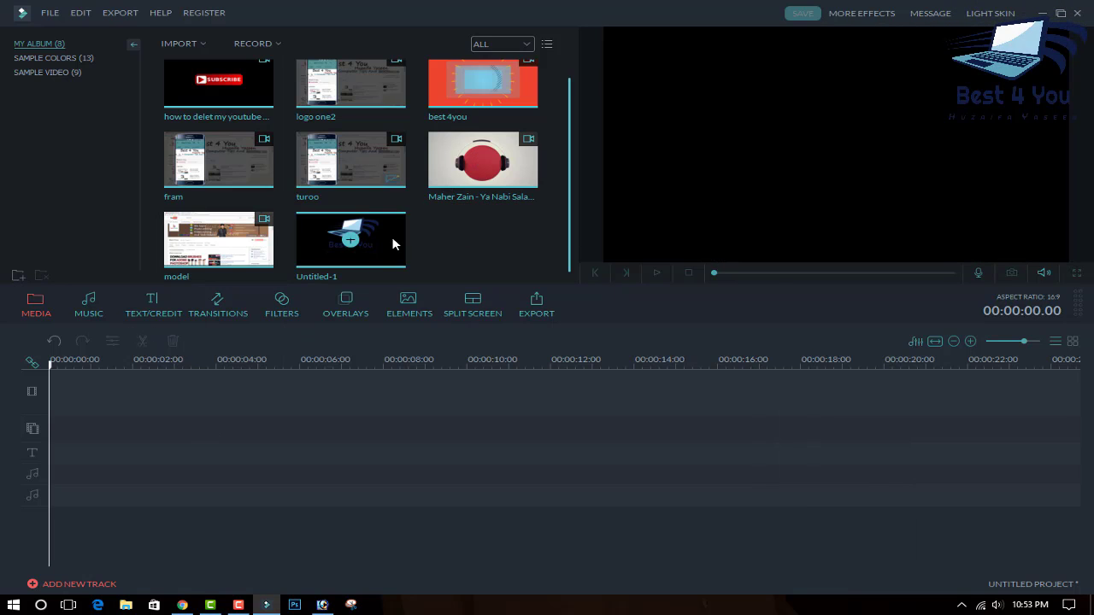
- Place the model clip at the start of the video track and preview the Untitled-1 logo image
{"action": "left_click_drag", "start_coordinate": [218, 253], "coordinate": [159, 391]}
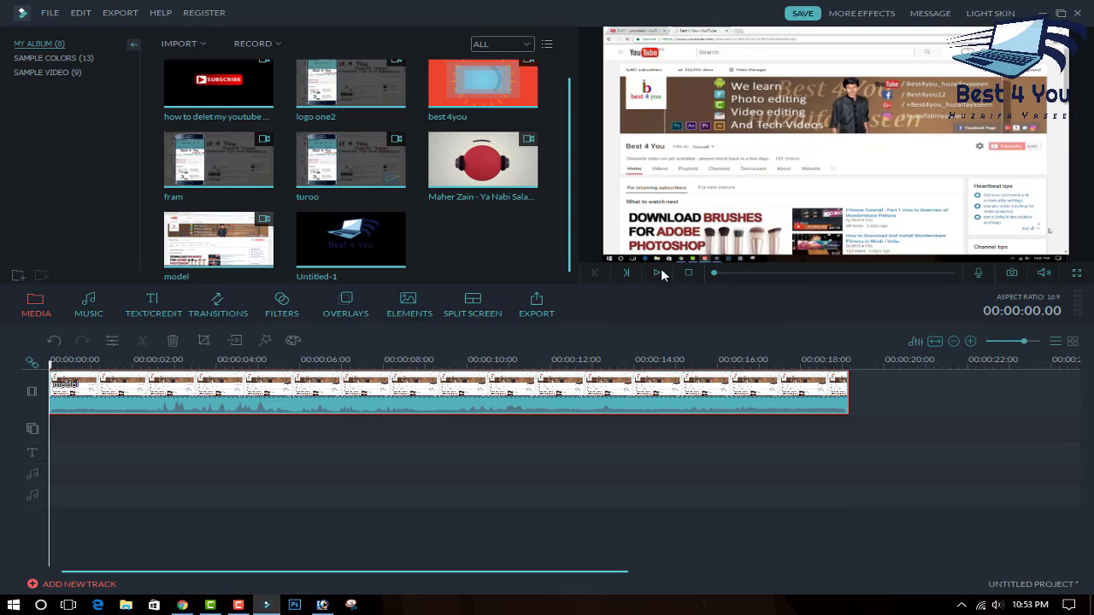
{"action": "left_click", "coordinate": [328, 246]}
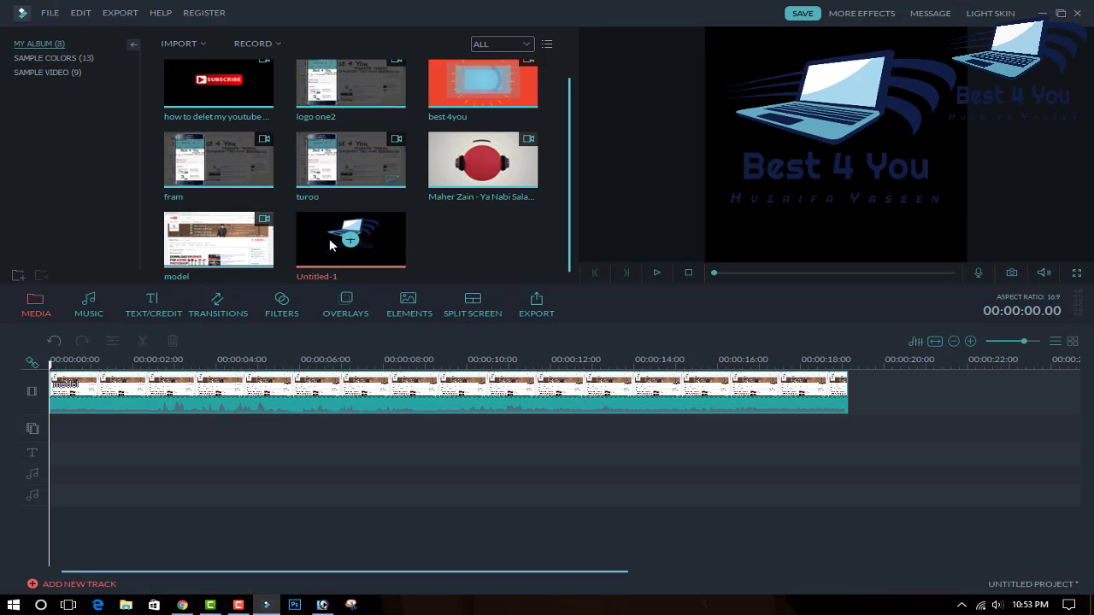
- Switch to Photoshop and close the open Untitled-1 document without saving its changes
{"action": "left_click", "coordinate": [321, 604]}
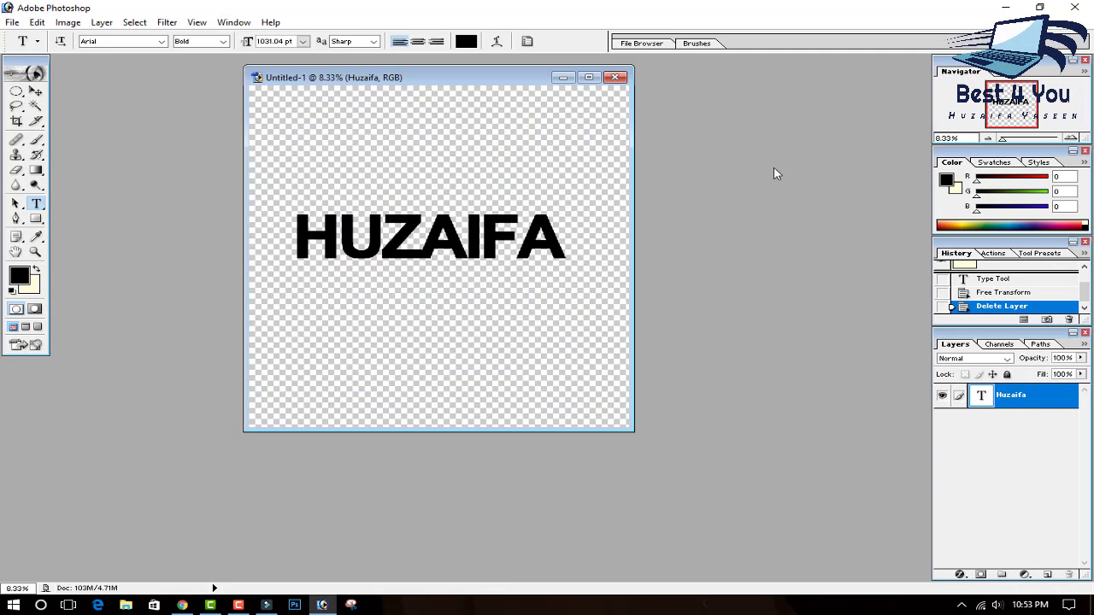
{"action": "left_click", "coordinate": [616, 77]}
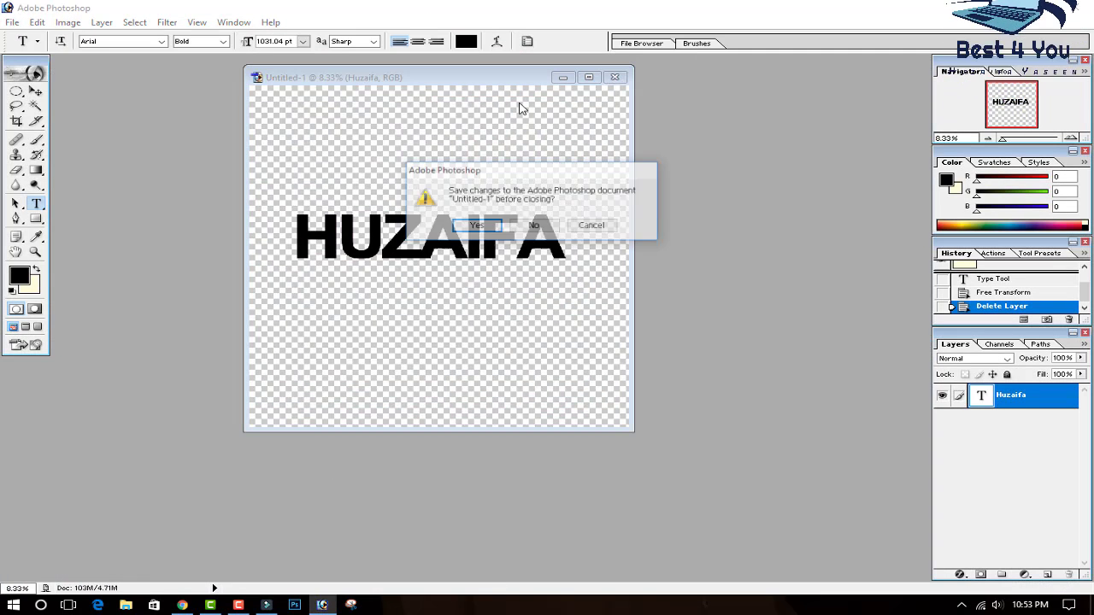
{"action": "left_click", "coordinate": [534, 226]}
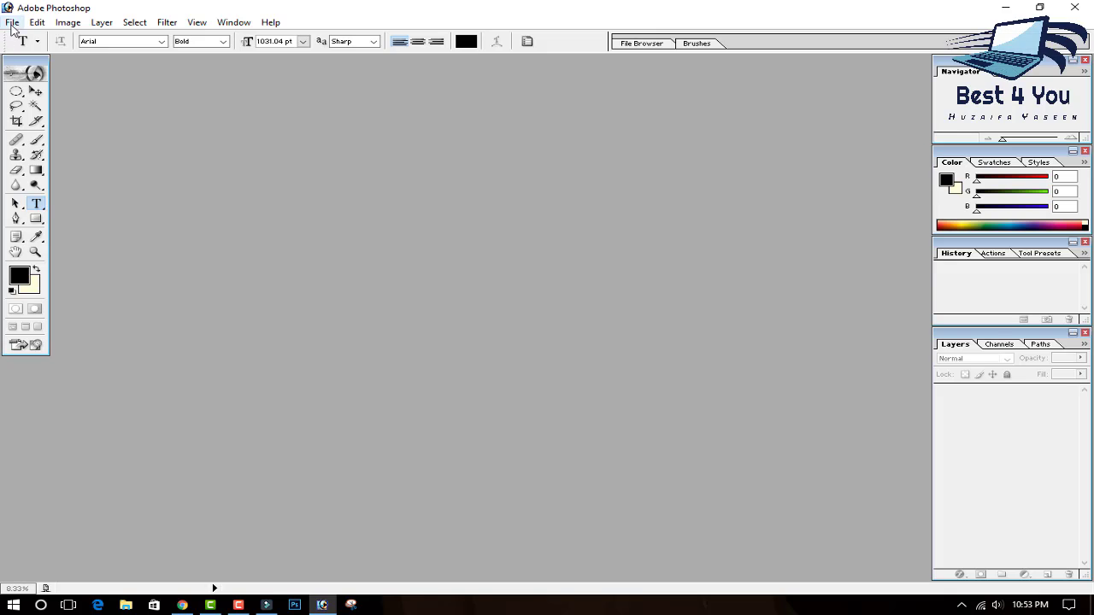
- Create a new 6000 by 6000 pixel RGB document at 72 pixels/inch with White contents
{"action": "left_click", "coordinate": [12, 22]}
{"action": "left_click", "coordinate": [29, 36]}
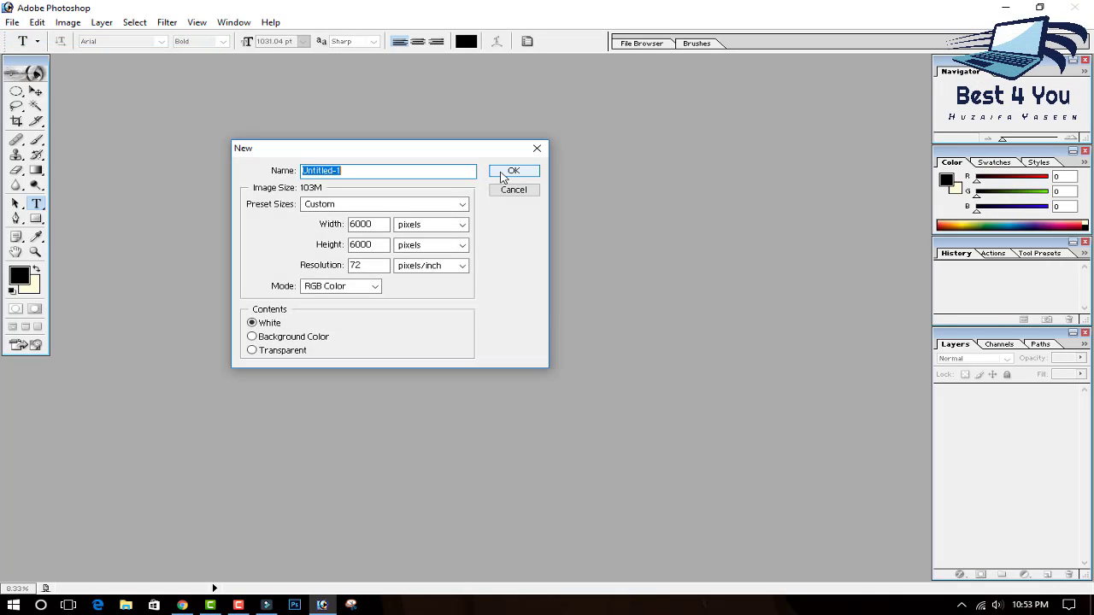
{"action": "left_click", "coordinate": [291, 339]}
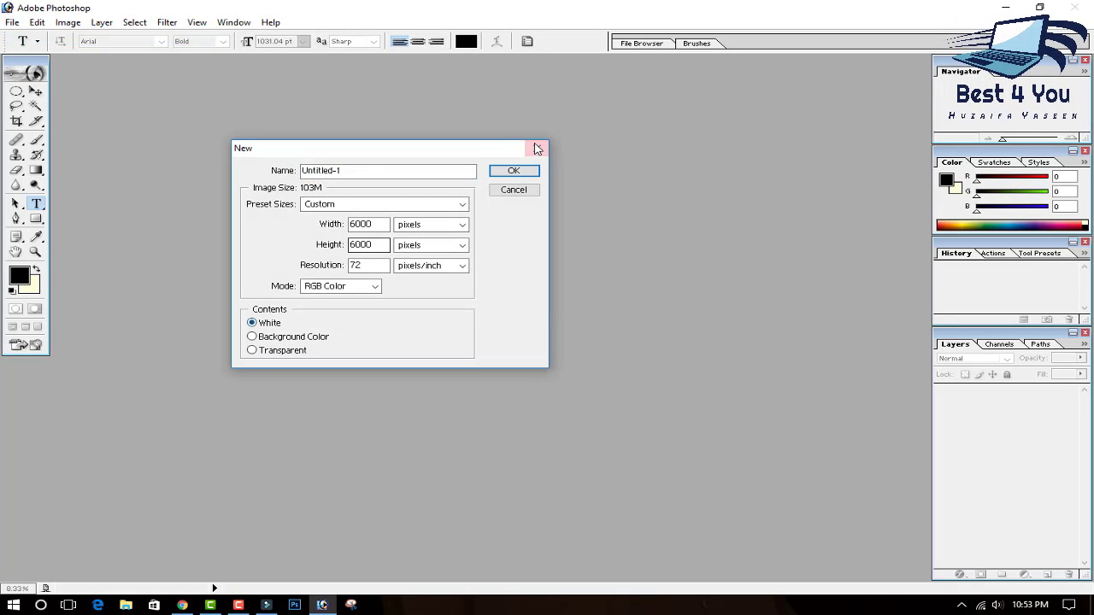
{"action": "left_click", "coordinate": [514, 171]}
{"action": "left_click_drag", "start_coordinate": [323, 73], "coordinate": [513, 103]}
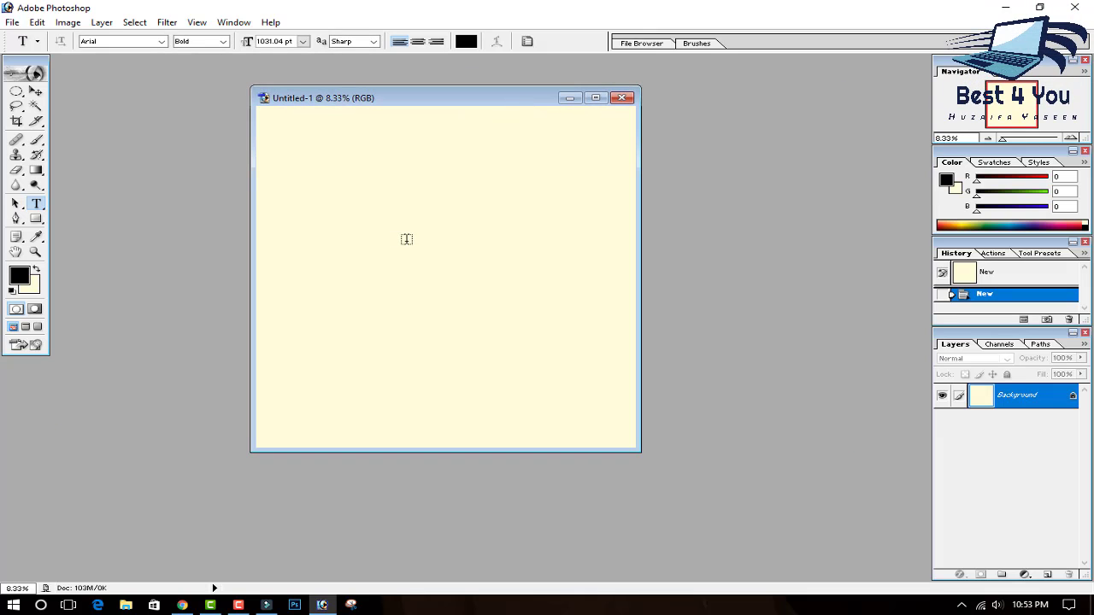
- Add the creator's first name as a text layer and move it to the middle of the canvas
{"action": "left_click", "coordinate": [406, 238]}
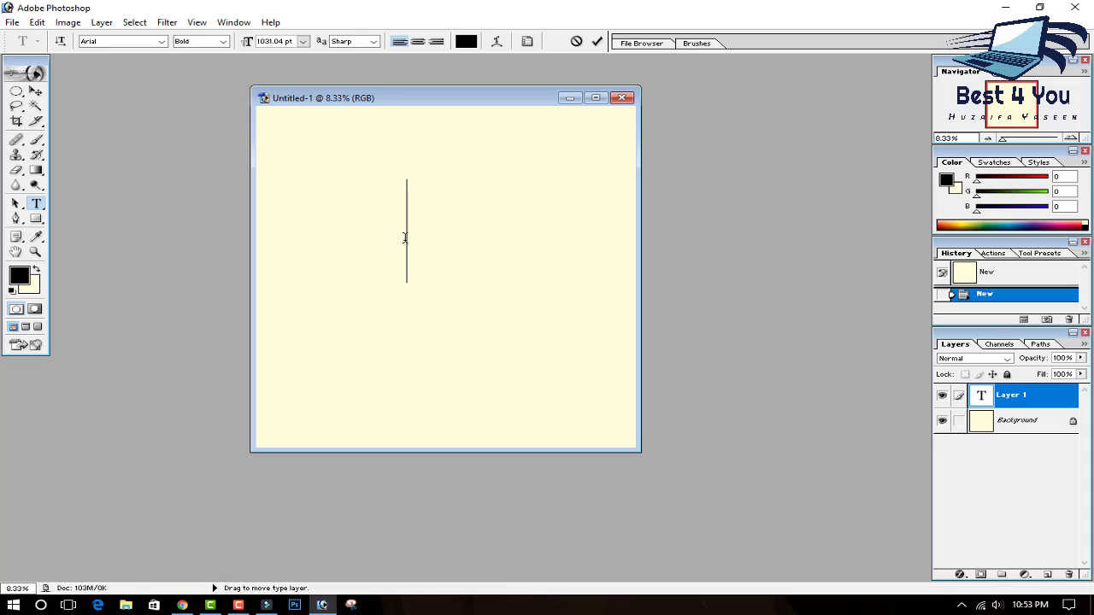
{"action": "type", "text": "HUZAIFA"}
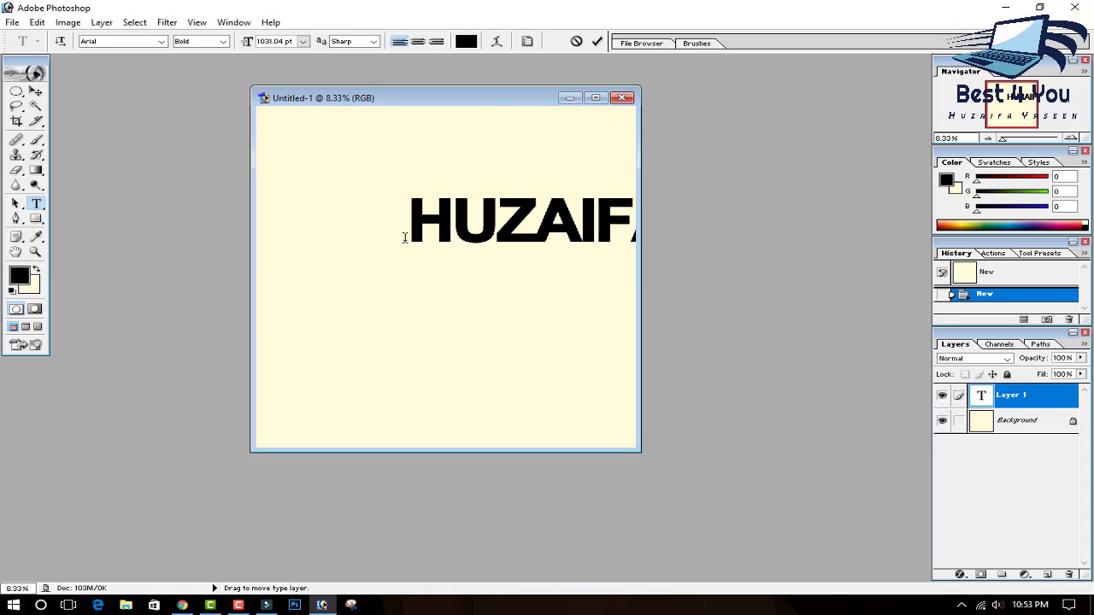
{"action": "left_click", "coordinate": [35, 91]}
{"action": "left_click_drag", "start_coordinate": [517, 243], "coordinate": [437, 279]}
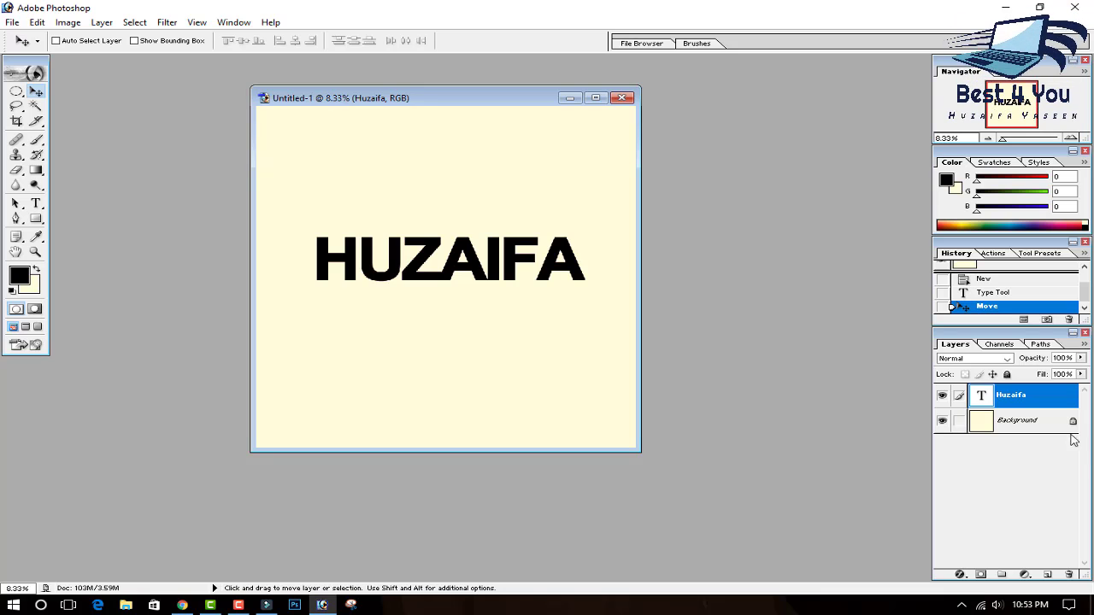
- Delete the Background layer so only the text layer remains on transparency
{"action": "left_click", "coordinate": [1038, 424]}
{"action": "left_click", "coordinate": [1068, 574]}
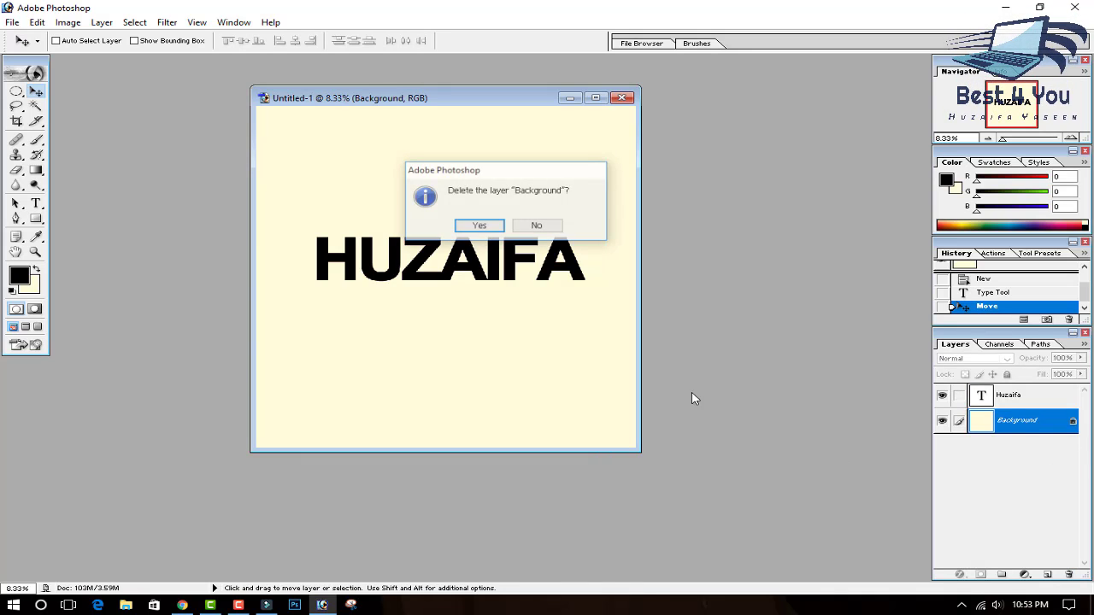
{"action": "left_click", "coordinate": [479, 227]}
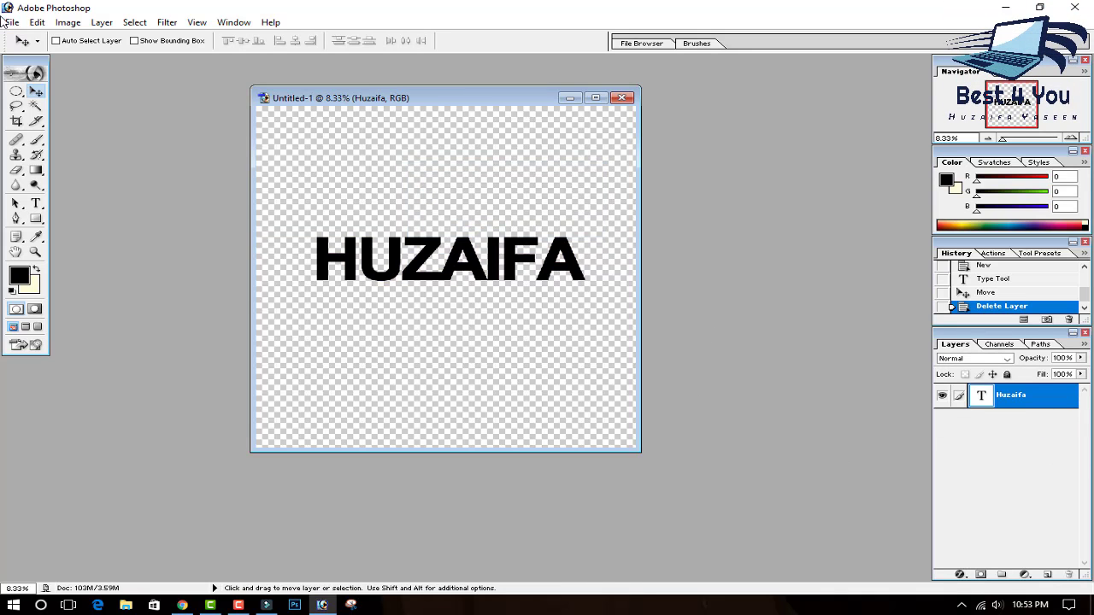
- Save the text image to the Desktop as Untitled-1 copy.png without interlacing, replacing the existing file
{"action": "left_click", "coordinate": [12, 23]}
{"action": "left_click", "coordinate": [38, 145]}
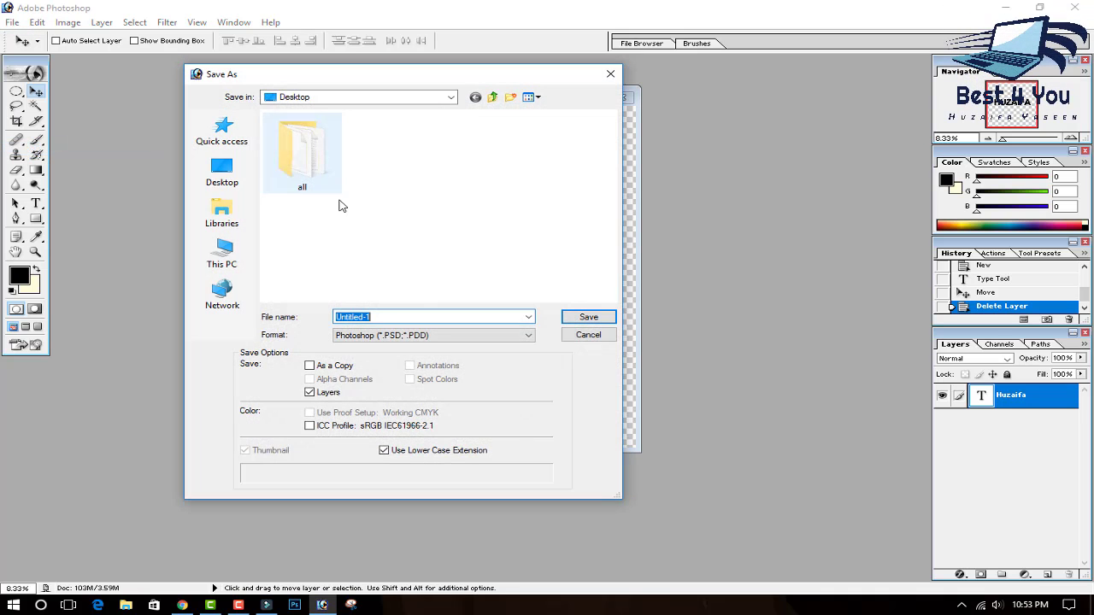
{"action": "left_click", "coordinate": [420, 335]}
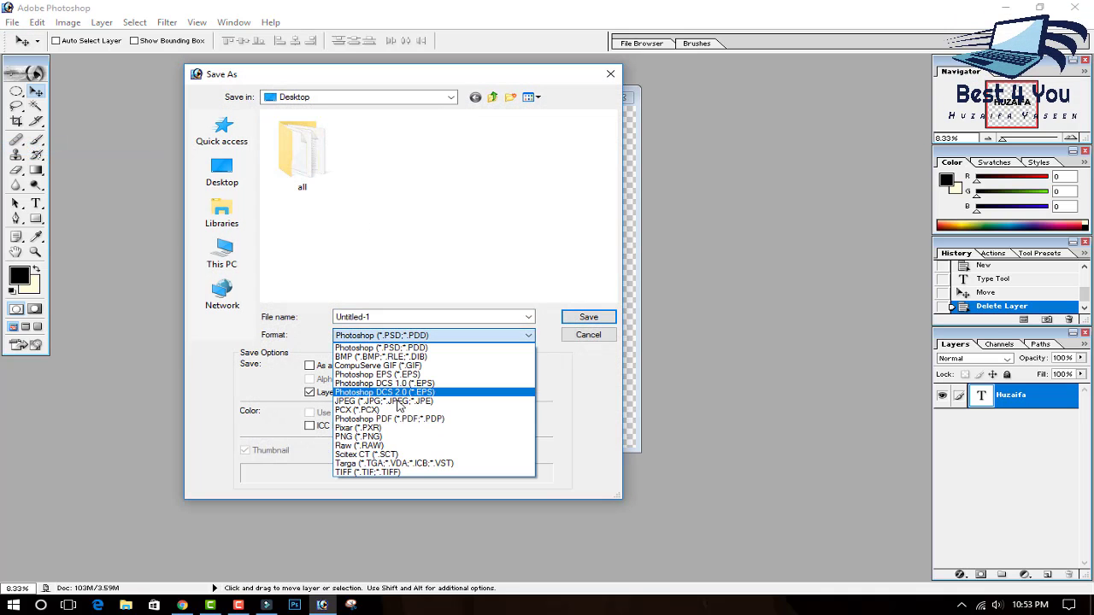
{"action": "left_click", "coordinate": [378, 438]}
{"action": "left_click", "coordinate": [246, 175]}
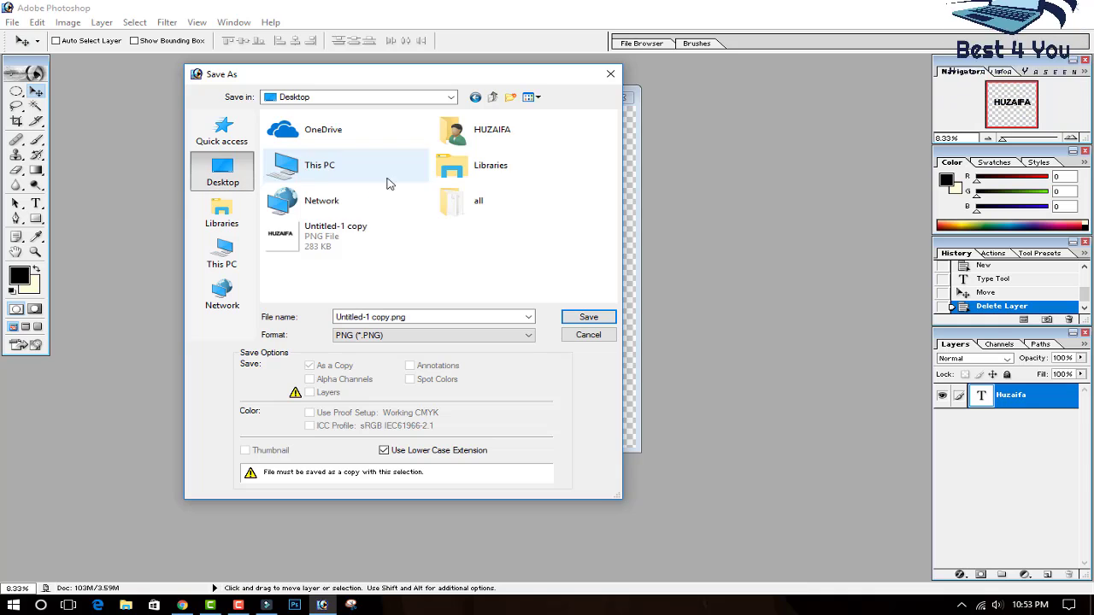
{"action": "left_click", "coordinate": [588, 317]}
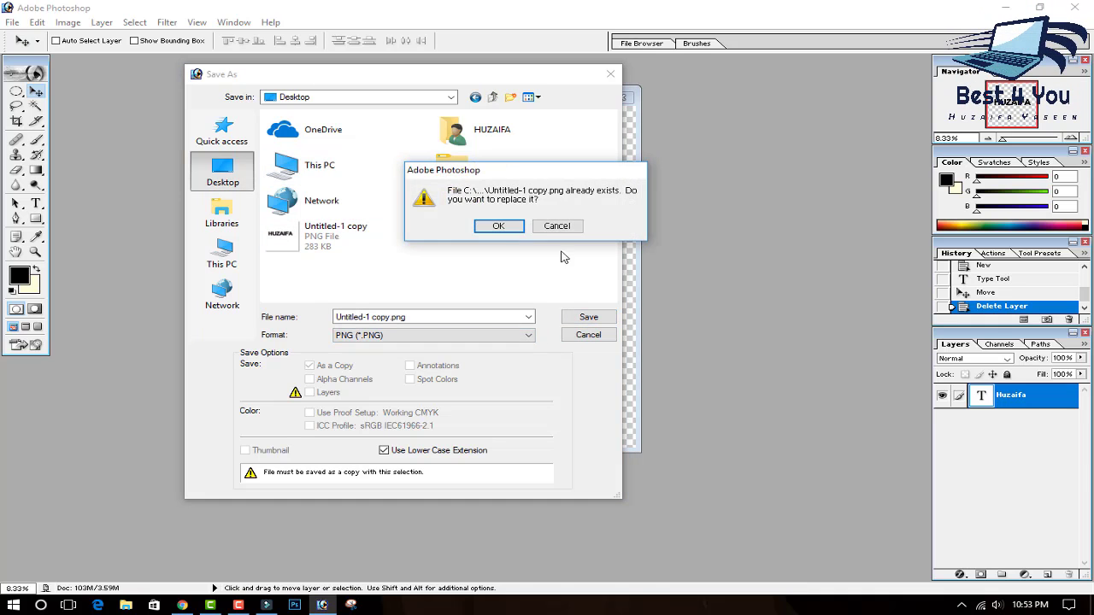
{"action": "left_click", "coordinate": [498, 226]}
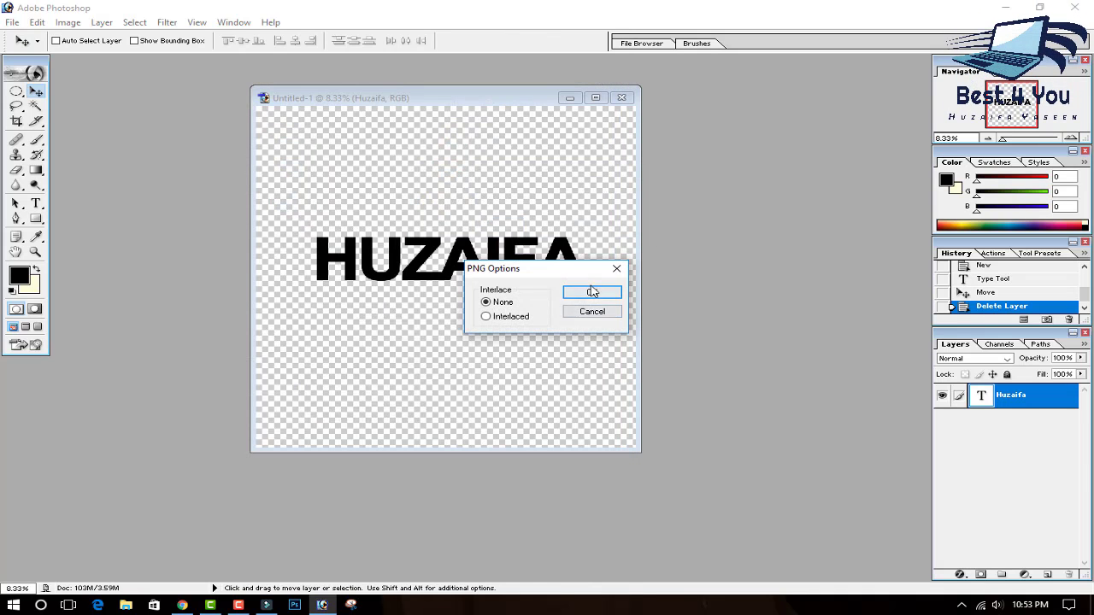
{"action": "left_click", "coordinate": [592, 292]}
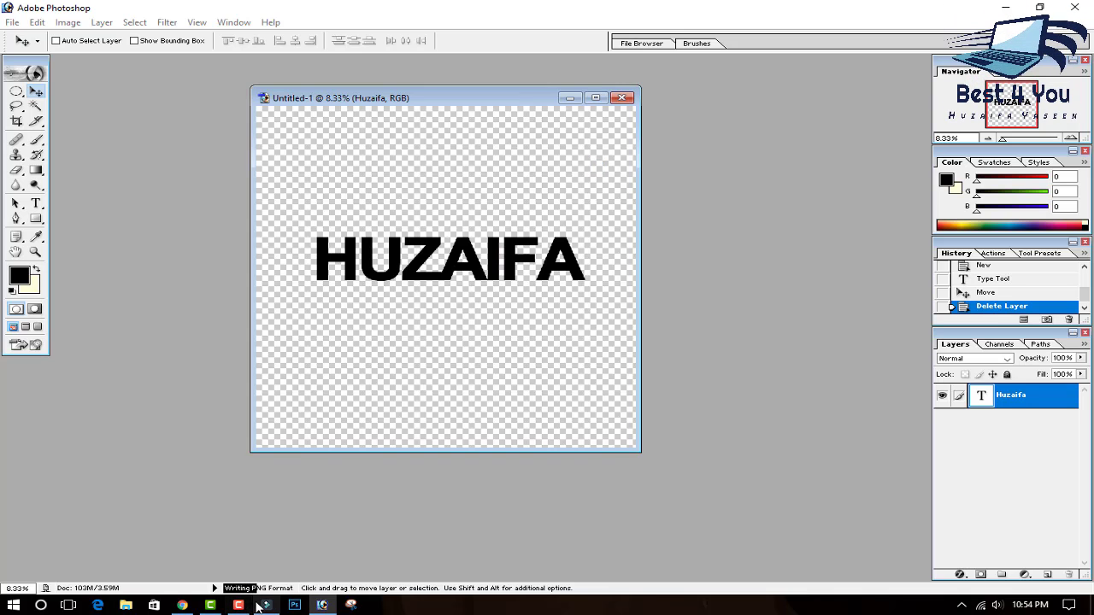
- Switch to Filmora and import the Untitled-1 copy PNG from the Desktop into the media album
{"action": "left_click", "coordinate": [264, 606]}
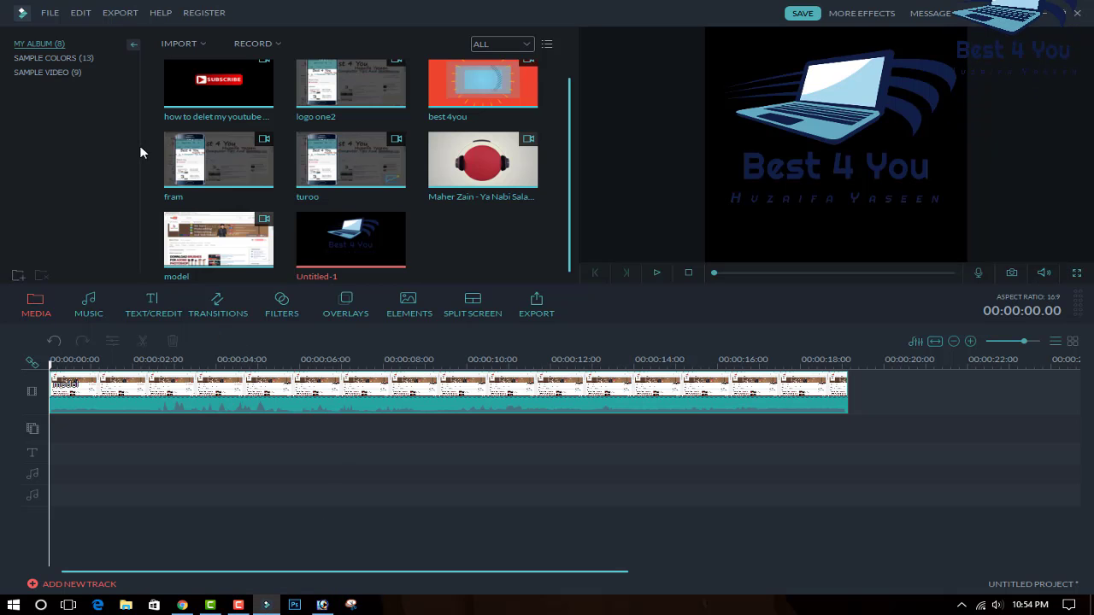
{"action": "left_click", "coordinate": [182, 43]}
{"action": "left_click", "coordinate": [218, 59]}
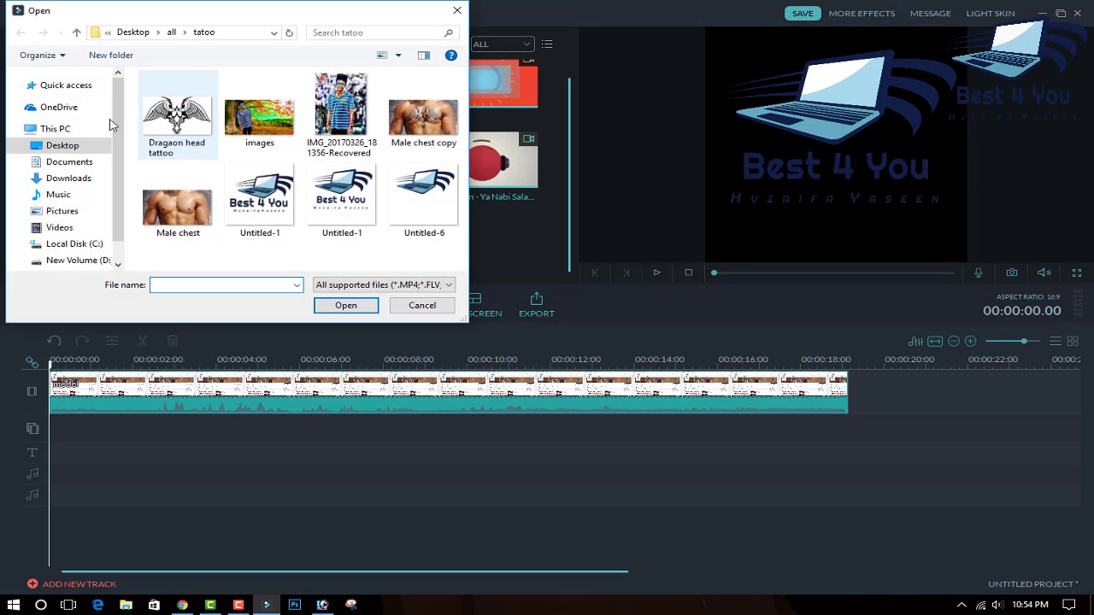
{"action": "left_click", "coordinate": [62, 145]}
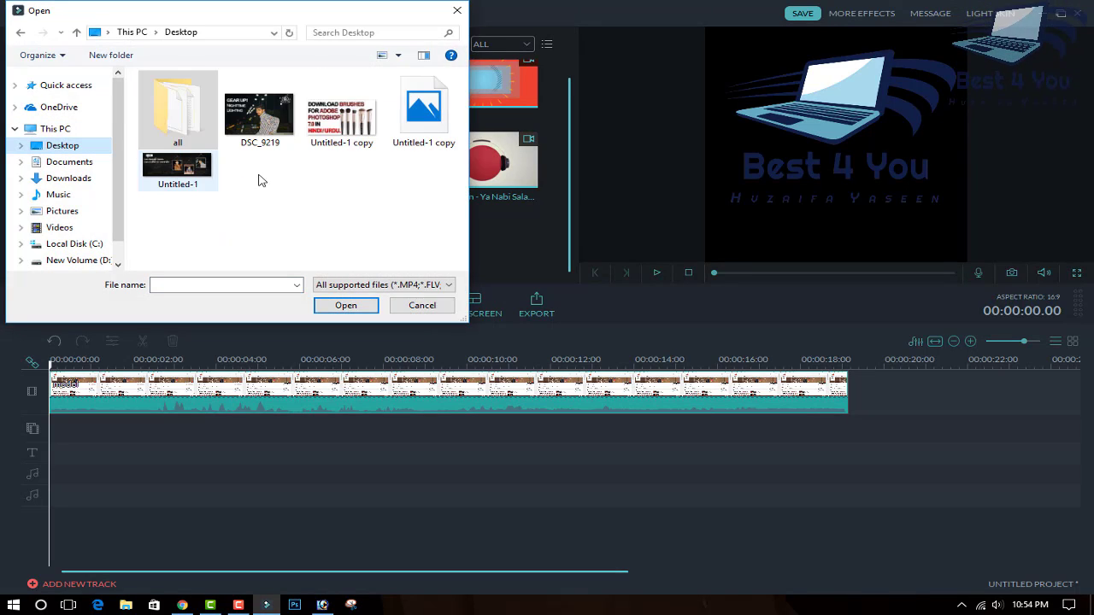
{"action": "double_click", "coordinate": [416, 131]}
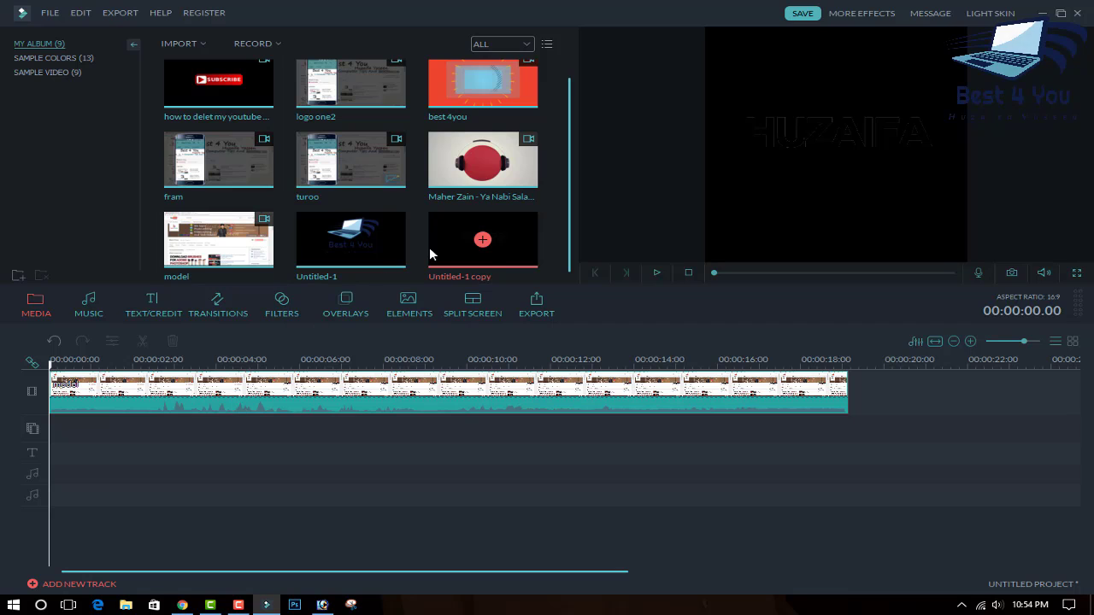
- Try Untitled-1 copy as an overlay shrunk into the upper-right corner of the video, and remove it from the timeline
{"action": "left_click_drag", "start_coordinate": [447, 251], "coordinate": [59, 430]}
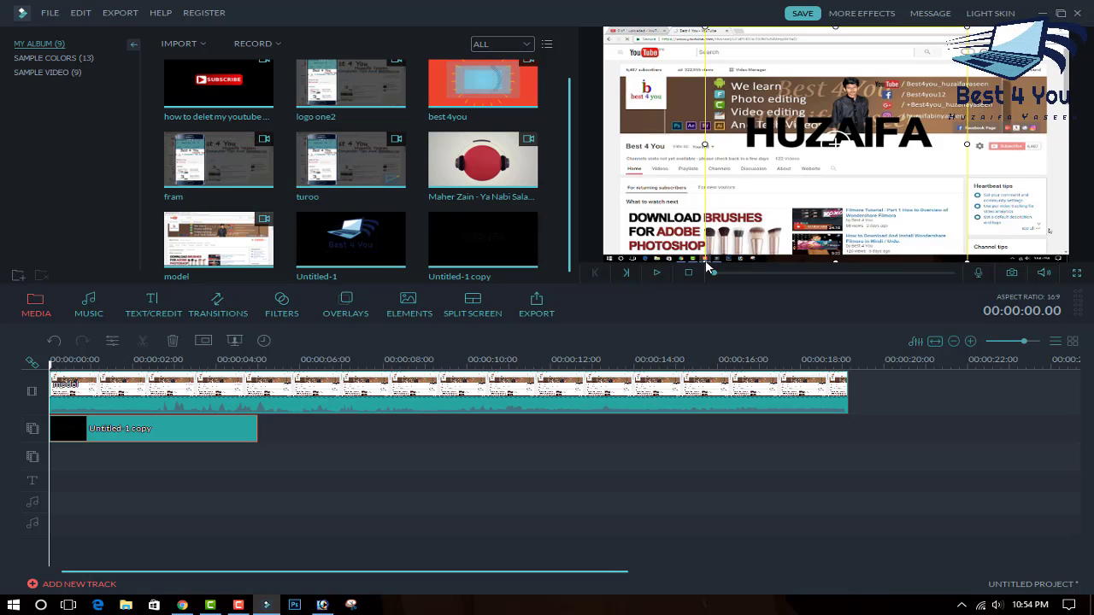
{"action": "left_click_drag", "start_coordinate": [707, 267], "coordinate": [959, 82]}
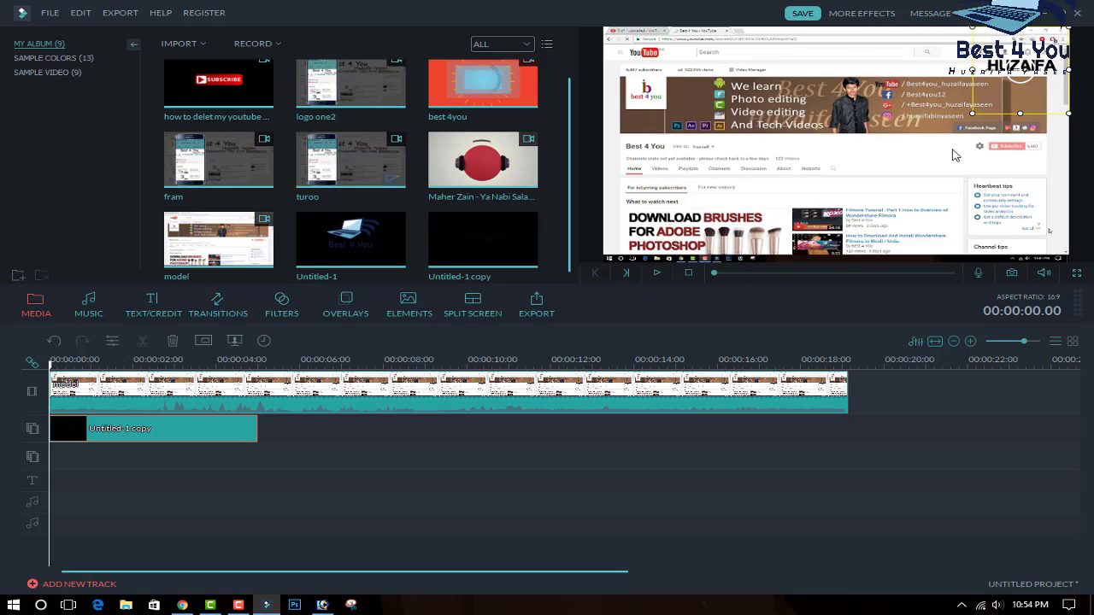
{"action": "left_click", "coordinate": [173, 341]}
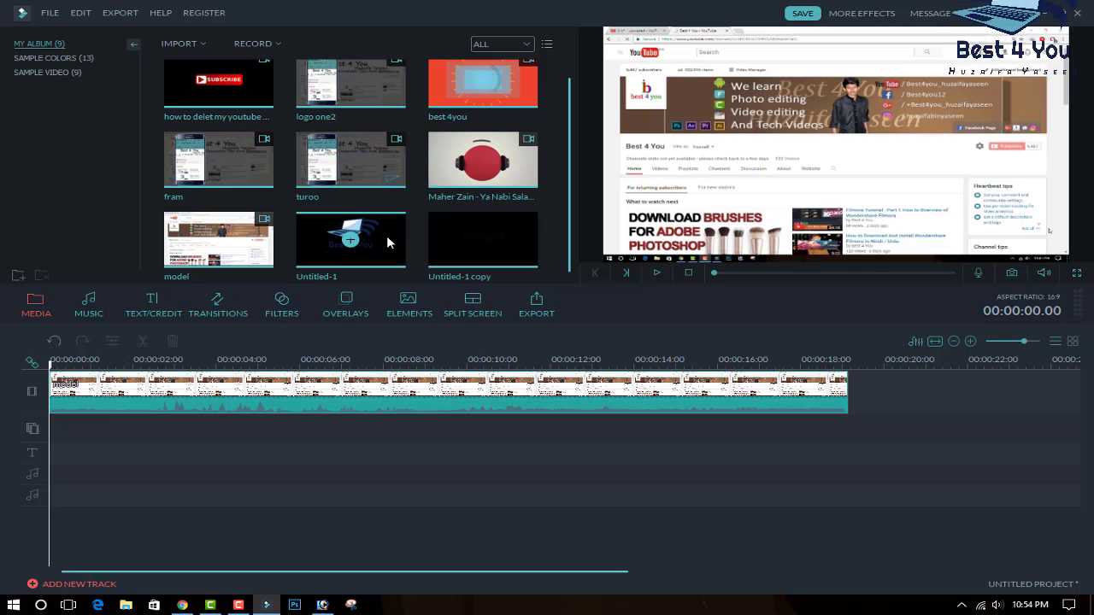
- Overlay the Untitled-1 logo from the start of the video and extend it to the video's full length
{"action": "left_click_drag", "start_coordinate": [386, 235], "coordinate": [50, 436]}
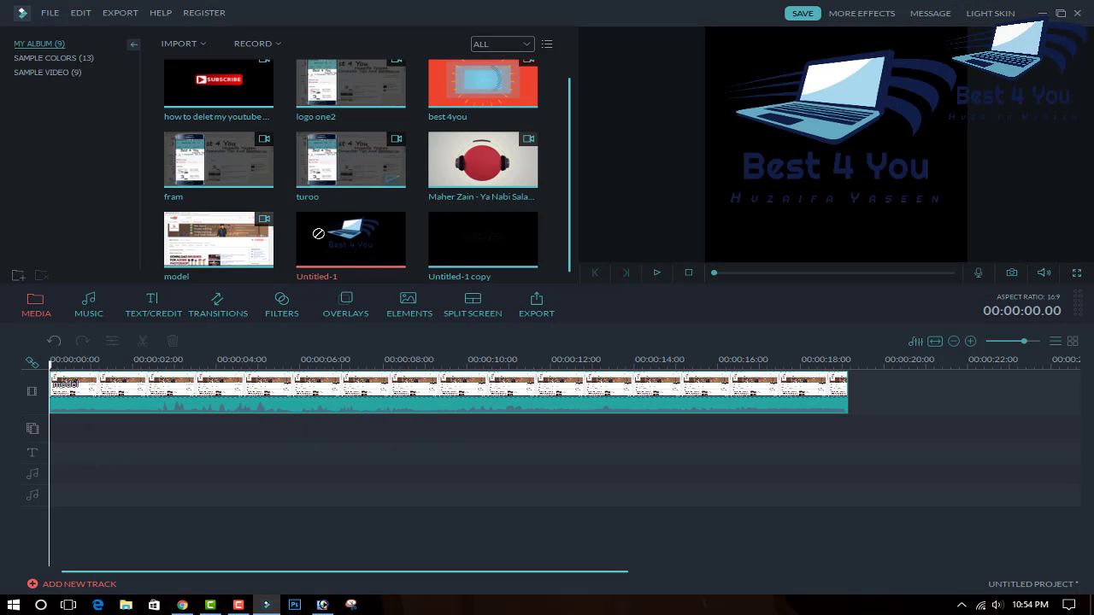
{"action": "left_click_drag", "start_coordinate": [377, 238], "coordinate": [49, 430]}
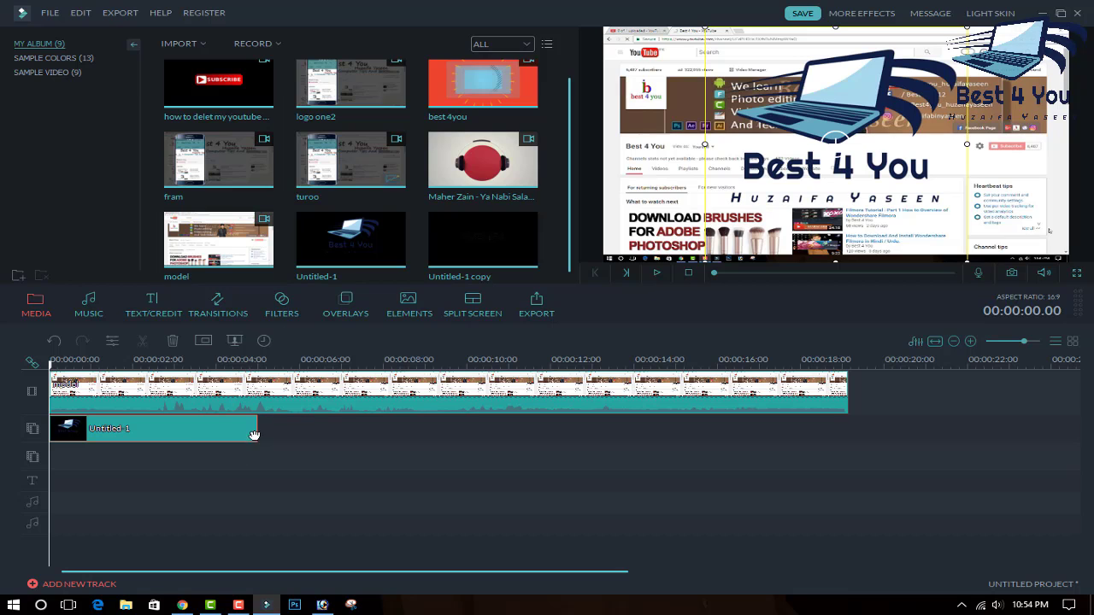
{"action": "left_click_drag", "start_coordinate": [255, 436], "coordinate": [849, 429]}
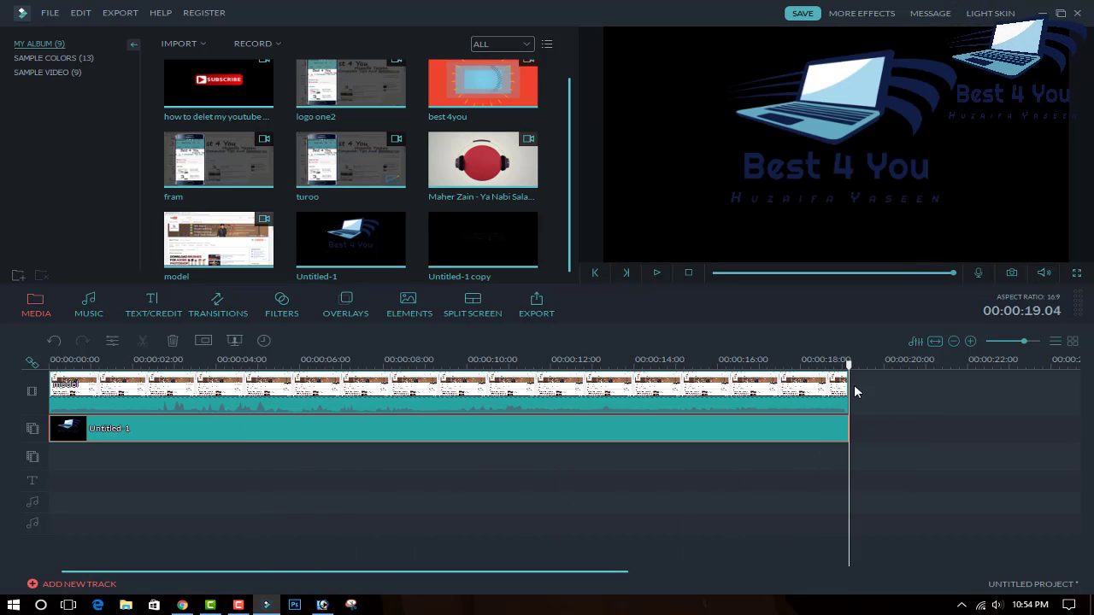
- Shrink the Untitled-1 logo into the upper-right corner of the picture and preview it from the start of the video
{"action": "left_click_drag", "start_coordinate": [849, 366], "coordinate": [49, 353]}
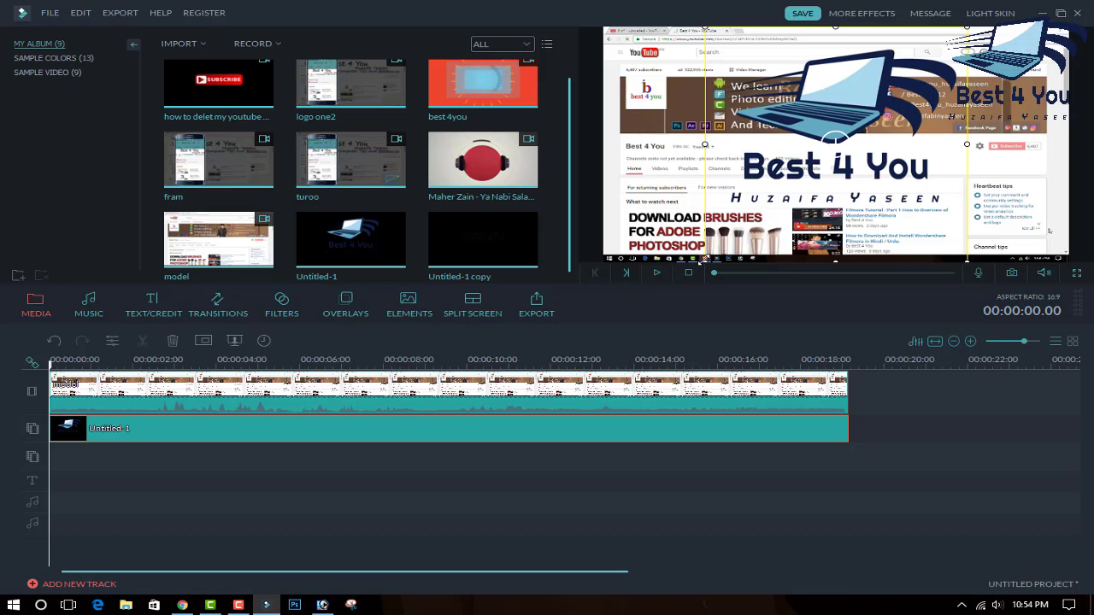
{"action": "left_click_drag", "start_coordinate": [702, 261], "coordinate": [972, 102]}
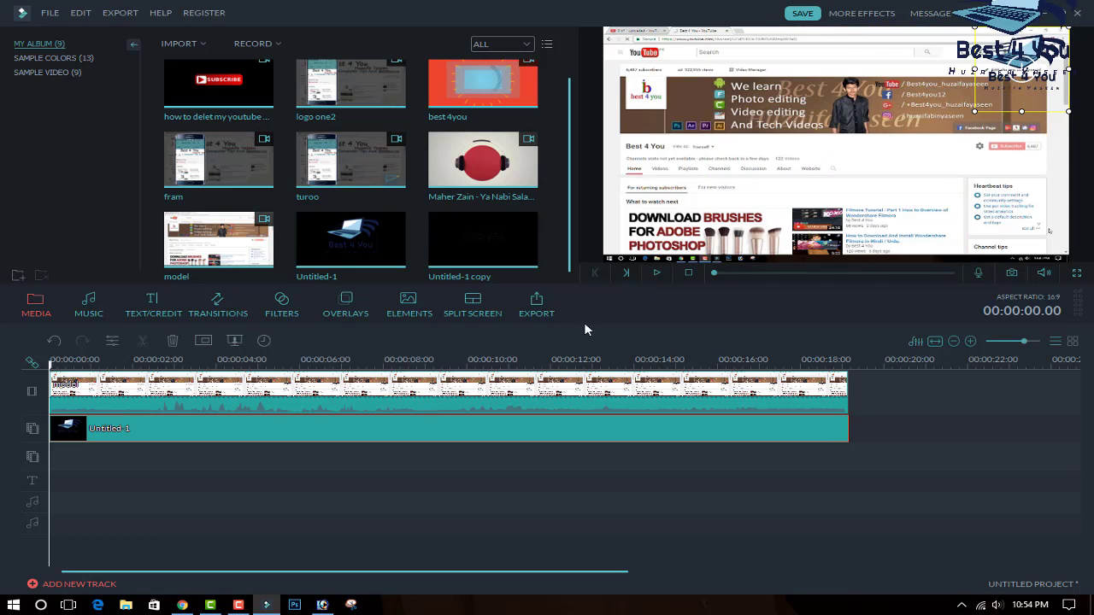
{"action": "left_click", "coordinate": [658, 274]}
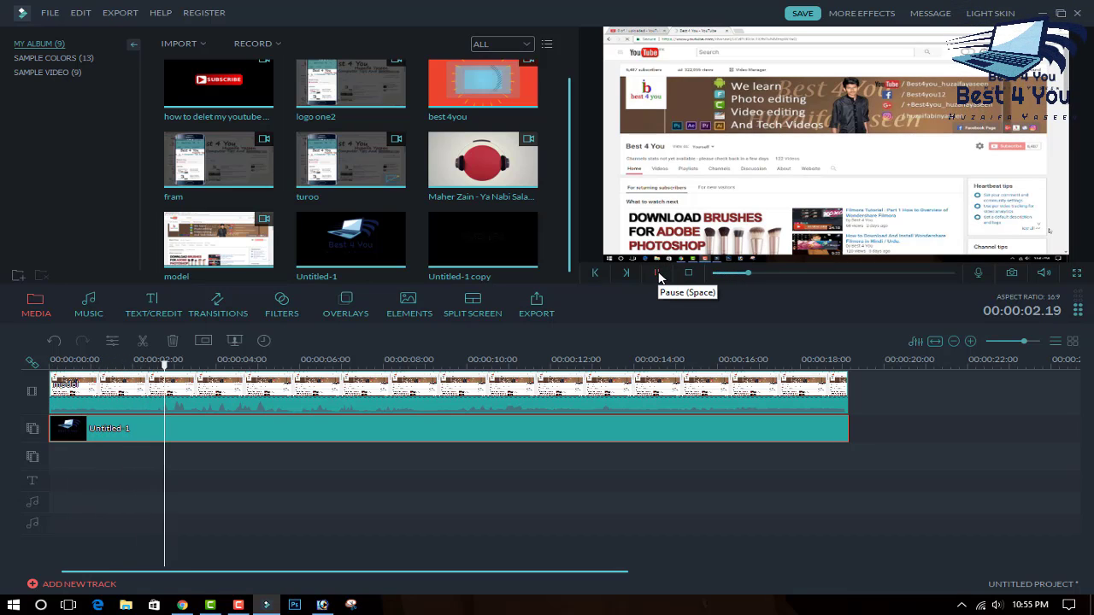
{"action": "left_click", "coordinate": [653, 274]}
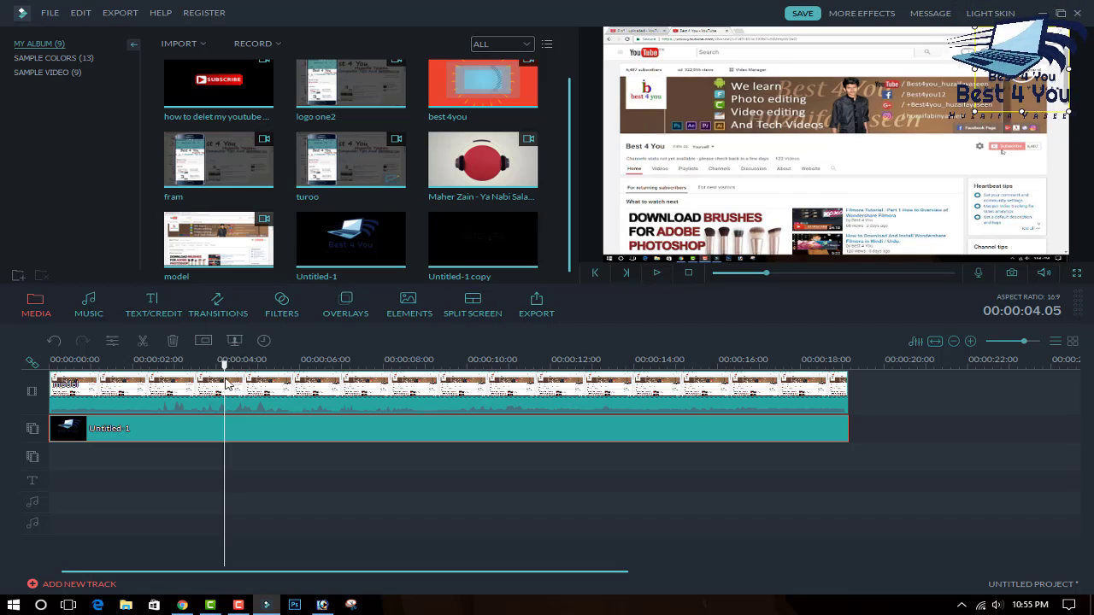
{"action": "left_click_drag", "start_coordinate": [224, 366], "coordinate": [5, 361]}
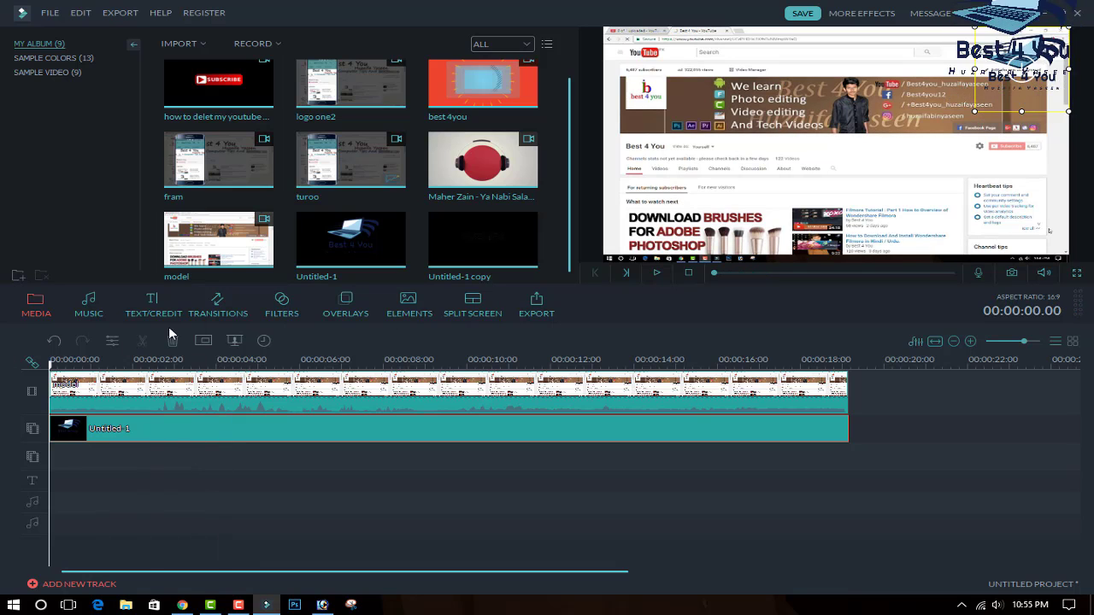
- Try the chroma key option that makes parts of the logo clip transparent, and close PIP Edit without applying it
{"action": "left_click", "coordinate": [205, 341]}
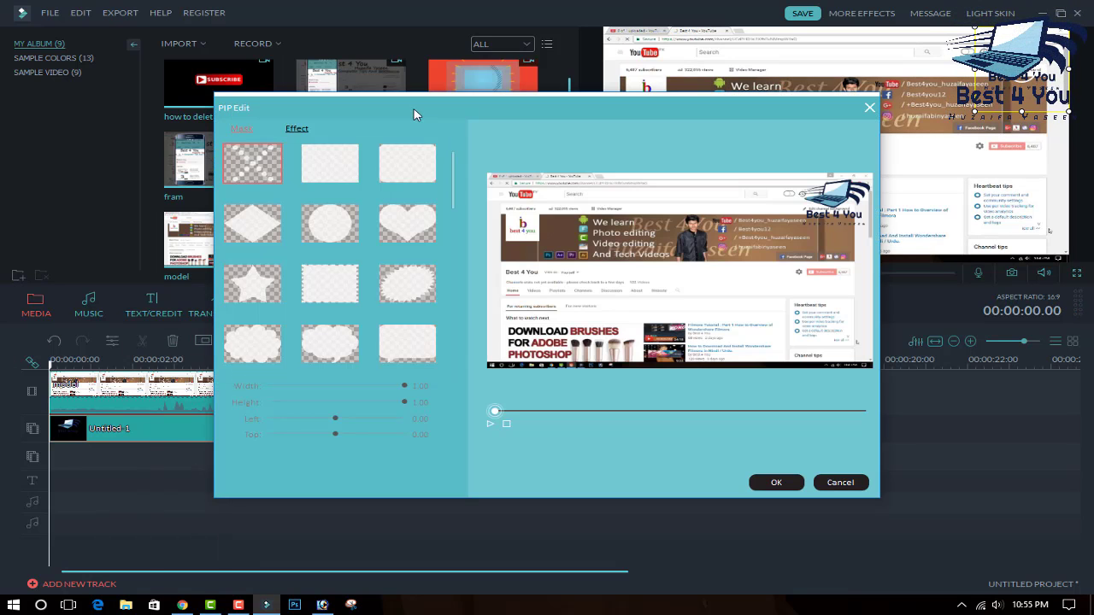
{"action": "left_click_drag", "start_coordinate": [416, 115], "coordinate": [290, 84]}
{"action": "left_click", "coordinate": [173, 100]}
{"action": "left_click", "coordinate": [176, 138]}
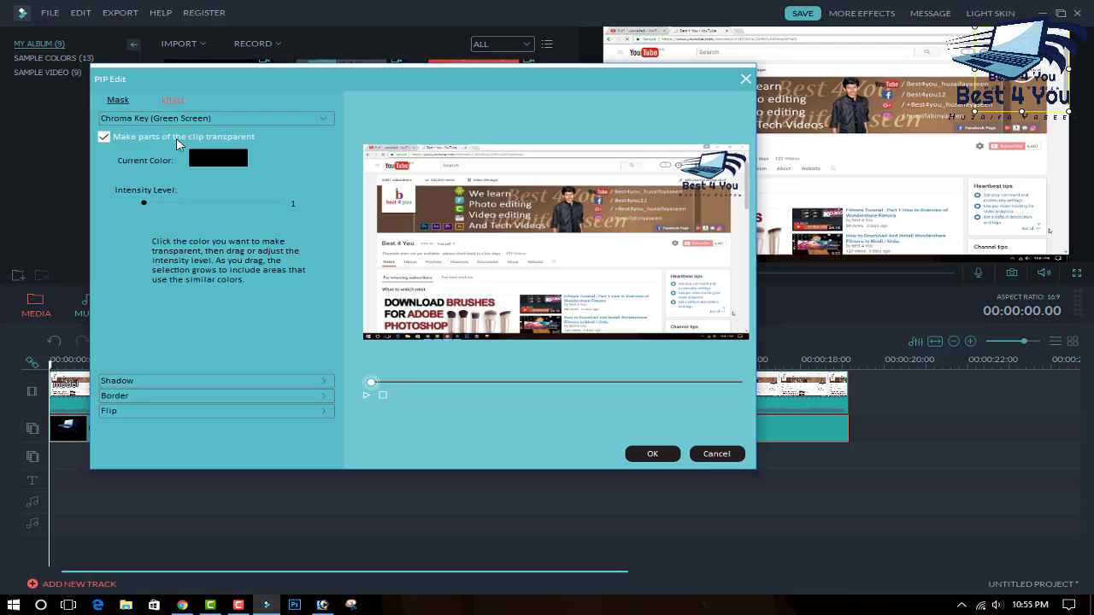
{"action": "left_click", "coordinate": [175, 138]}
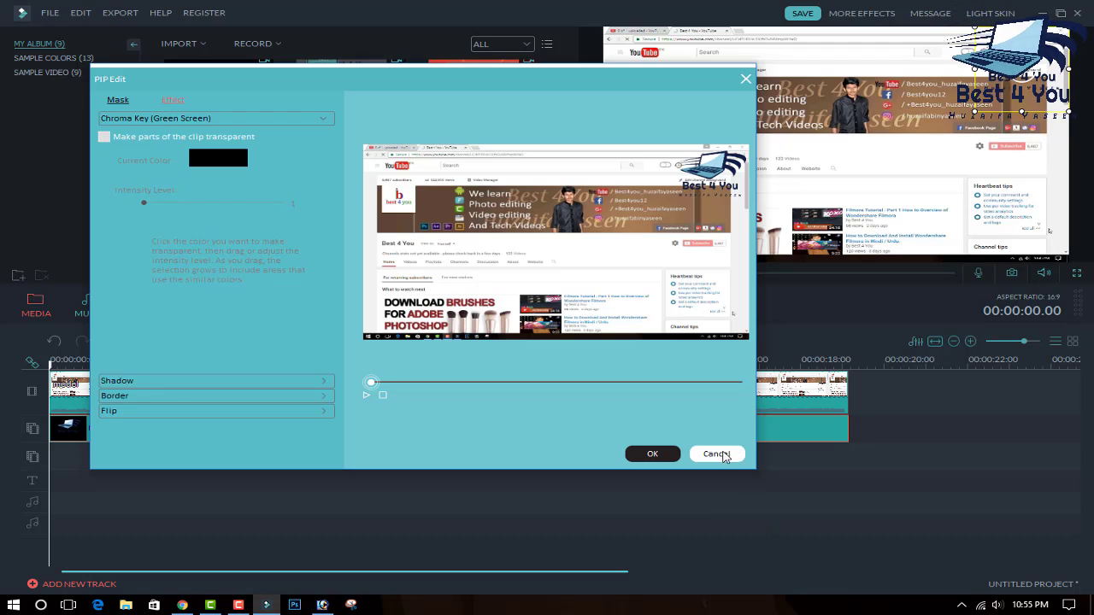
{"action": "left_click", "coordinate": [118, 104]}
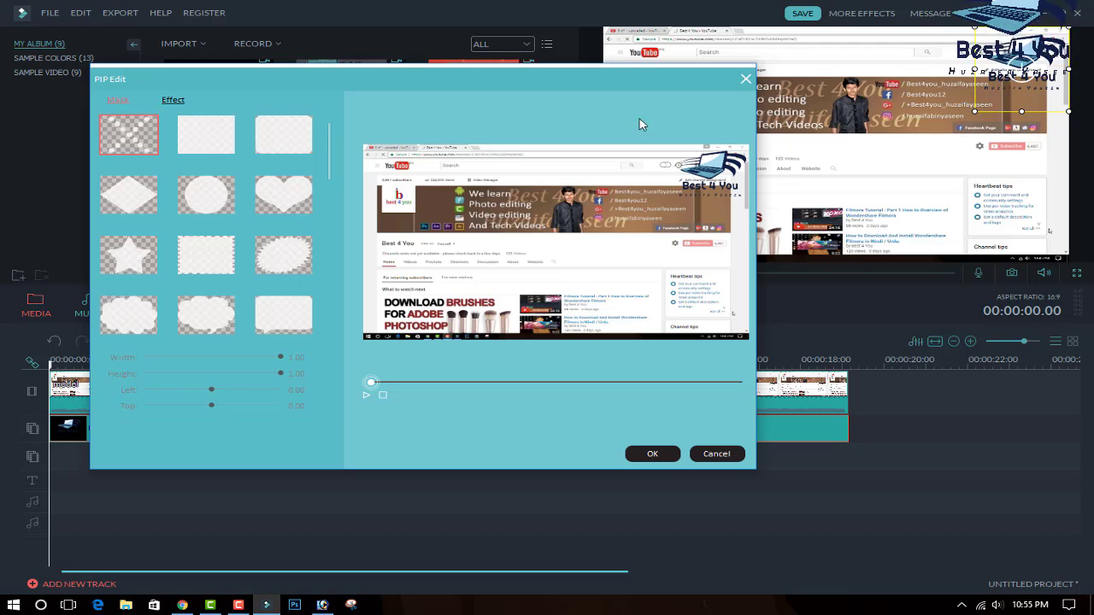
{"action": "left_click", "coordinate": [746, 79]}
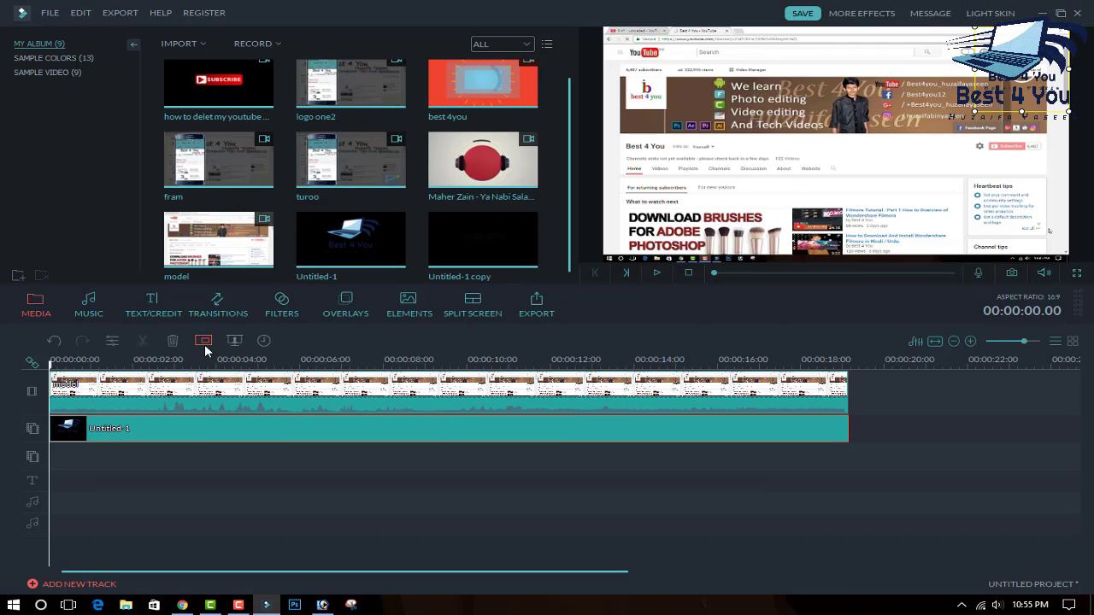
- Try a zoom-in motion preset with a rightward arrow on the Untitled-1 logo clip, preview it, and undo it
{"action": "right_click", "coordinate": [210, 434]}
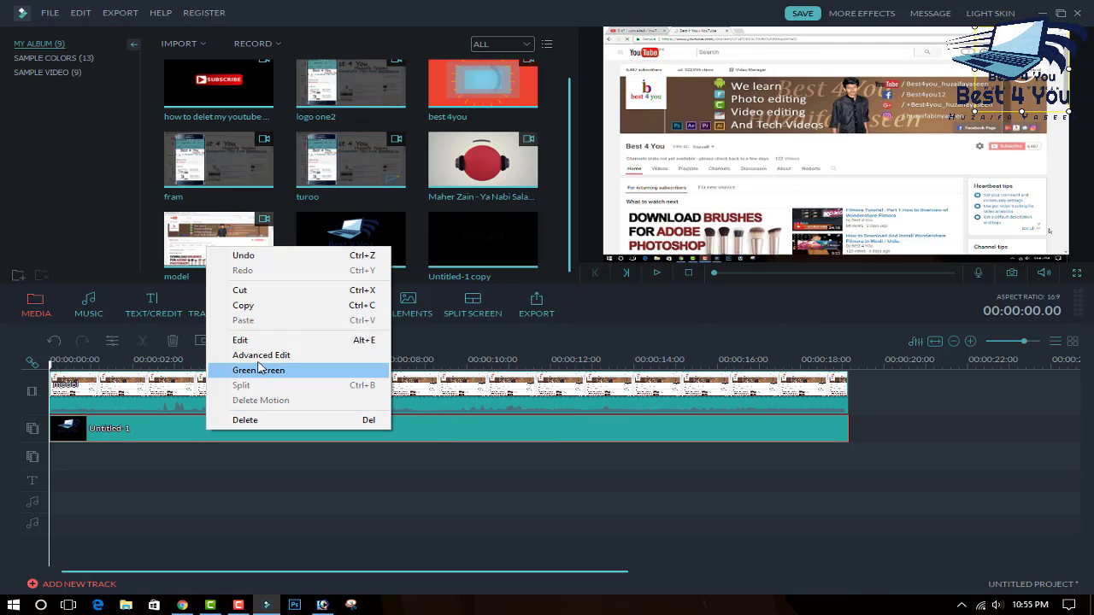
{"action": "left_click", "coordinate": [241, 340]}
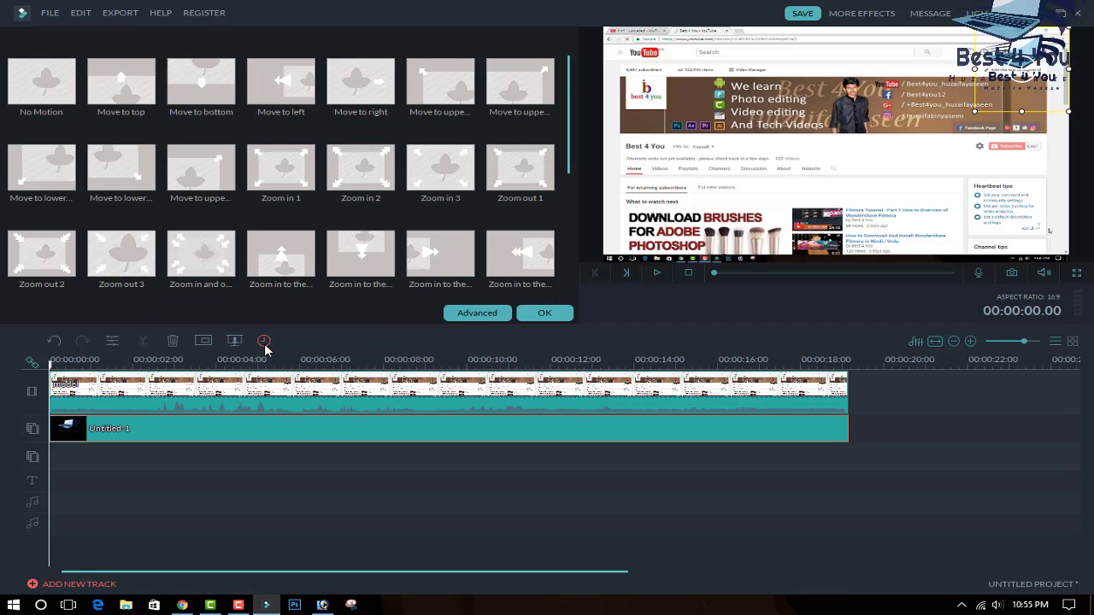
{"action": "double_click", "coordinate": [432, 255]}
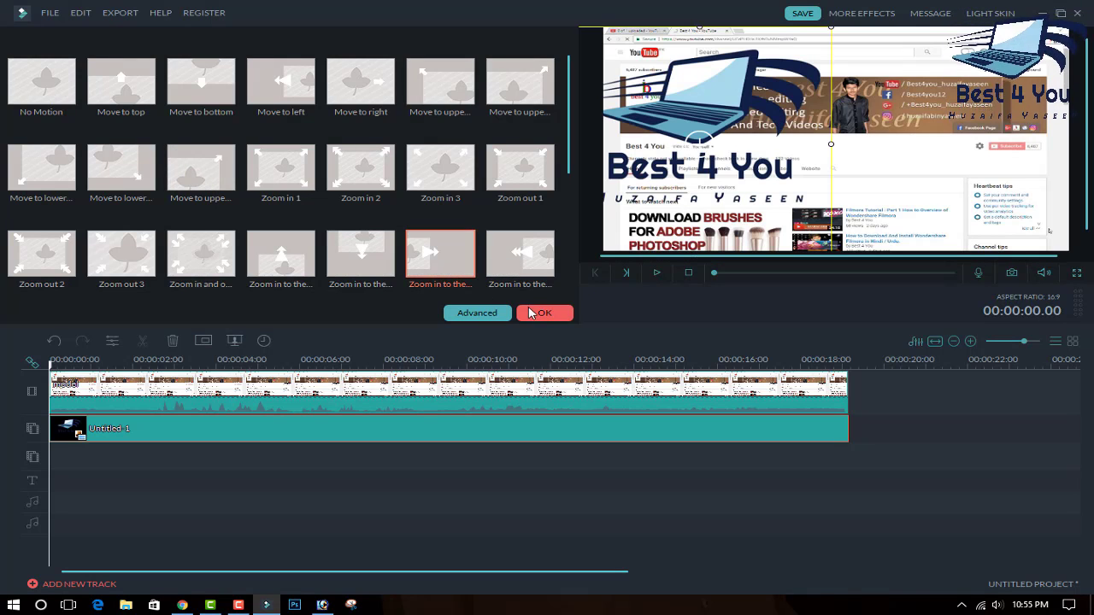
{"action": "left_click", "coordinate": [541, 313]}
{"action": "left_click", "coordinate": [656, 273]}
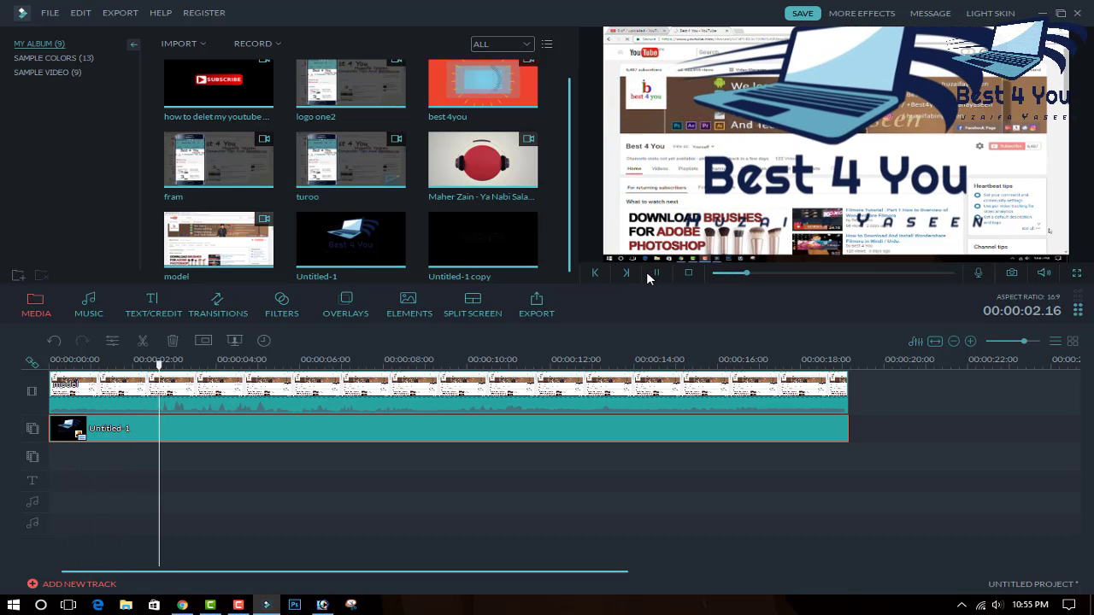
{"action": "left_click", "coordinate": [656, 273]}
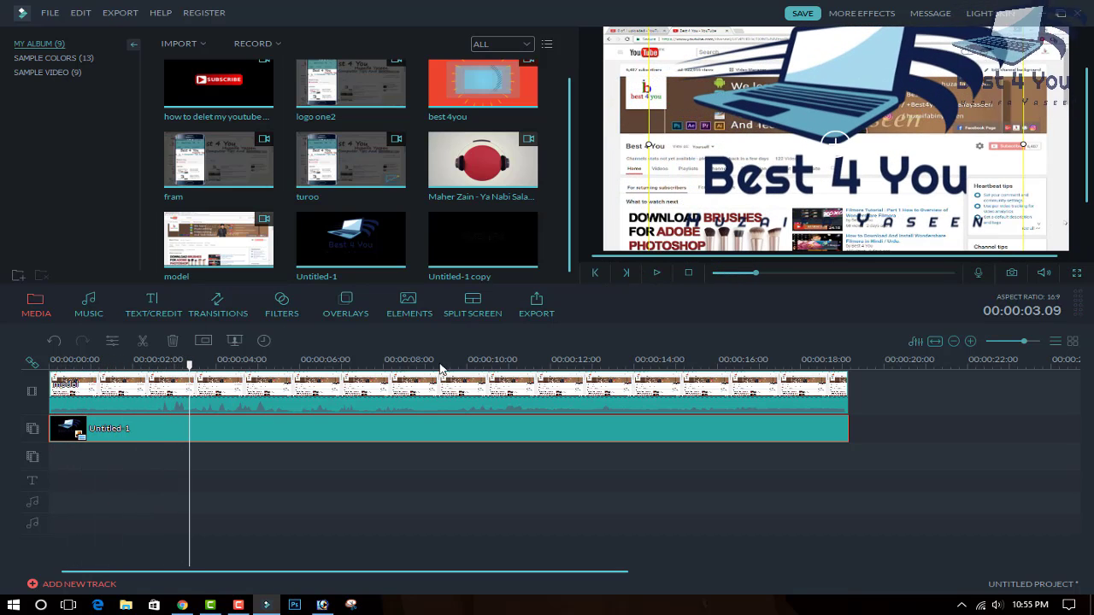
{"action": "left_click", "coordinate": [63, 341]}
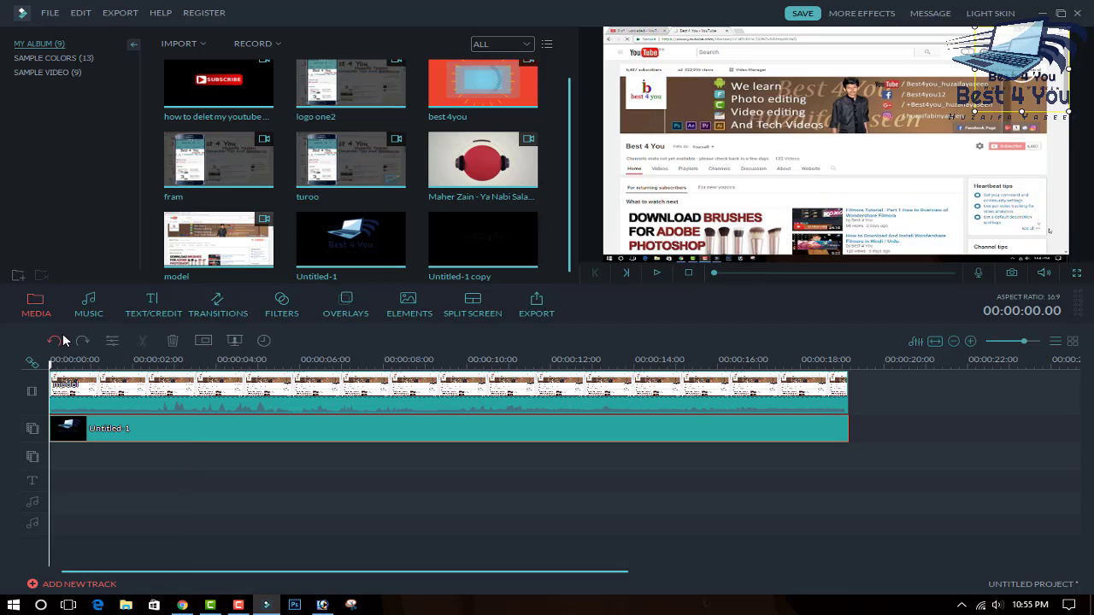
- Examine the motion presets available for the logo clip and its PIP masks and effects, without applying any
{"action": "right_click", "coordinate": [396, 429]}
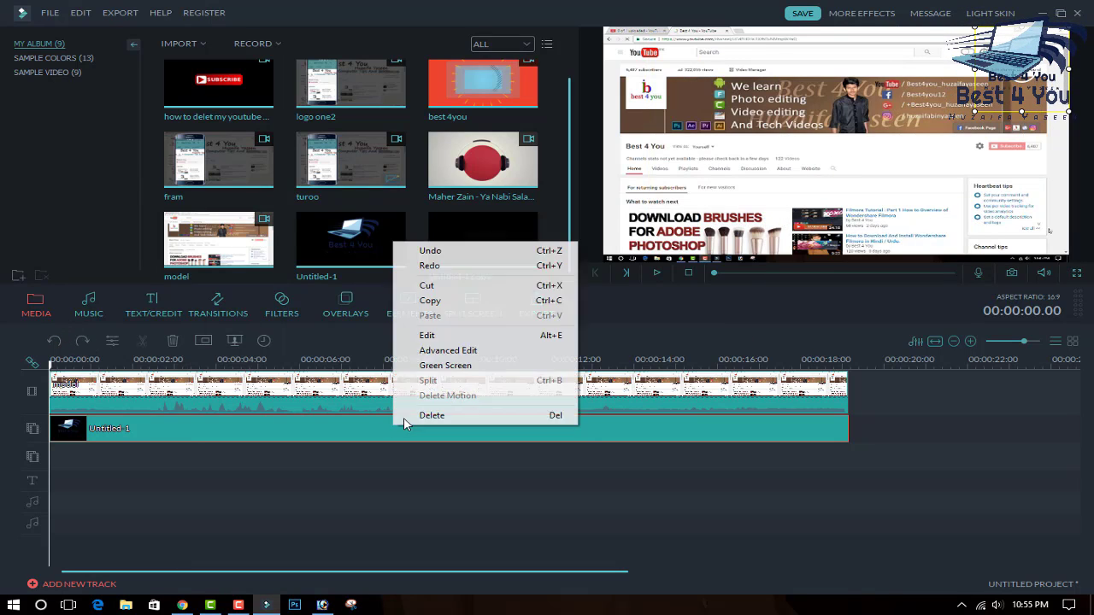
{"action": "left_click", "coordinate": [475, 339]}
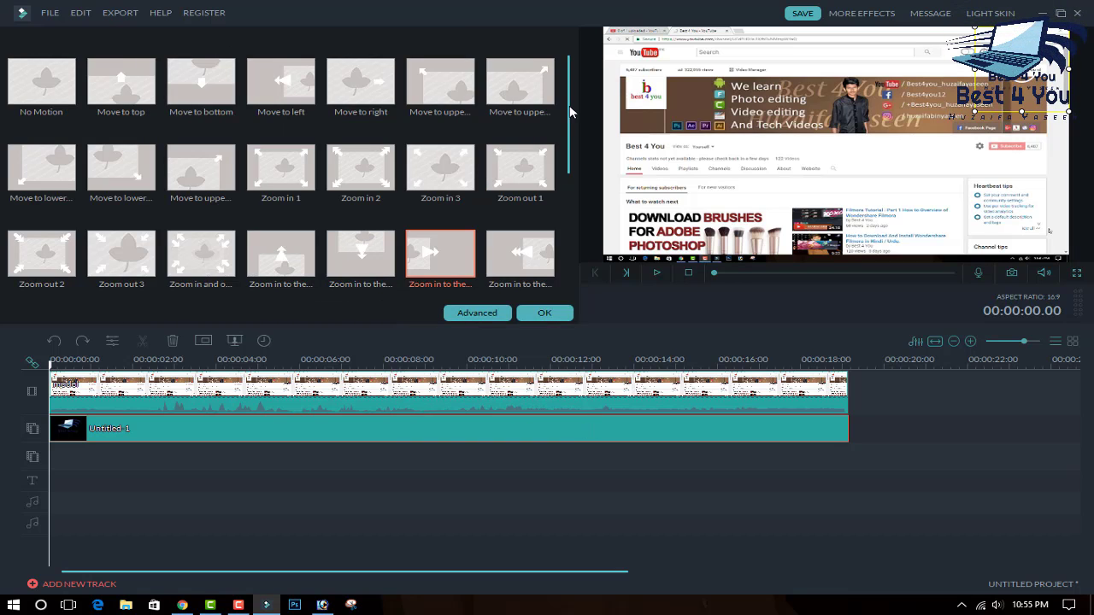
{"action": "mouse_move", "coordinate": [571, 112]}
{"action": "left_mouse_down"}
{"action": "mouse_move", "coordinate": [578, 183]}
{"action": "mouse_move", "coordinate": [563, 244]}
{"action": "mouse_move", "coordinate": [567, 99]}
{"action": "left_mouse_up"}
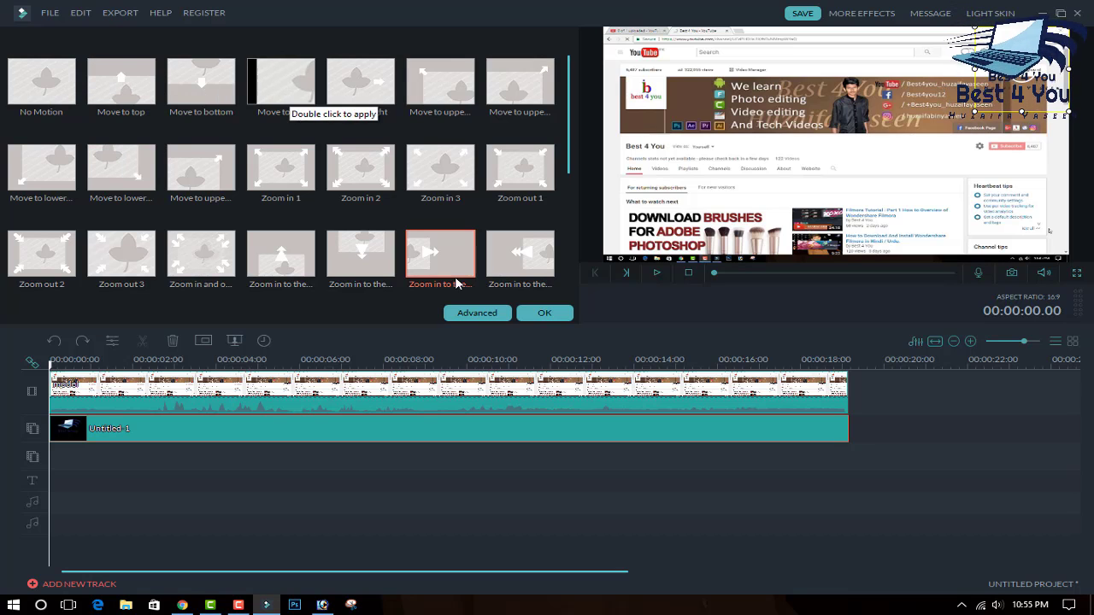
{"action": "scroll", "coordinate": [456, 283], "scroll_direction": "down", "scroll_amount": 5}
{"action": "left_click", "coordinate": [483, 313]}
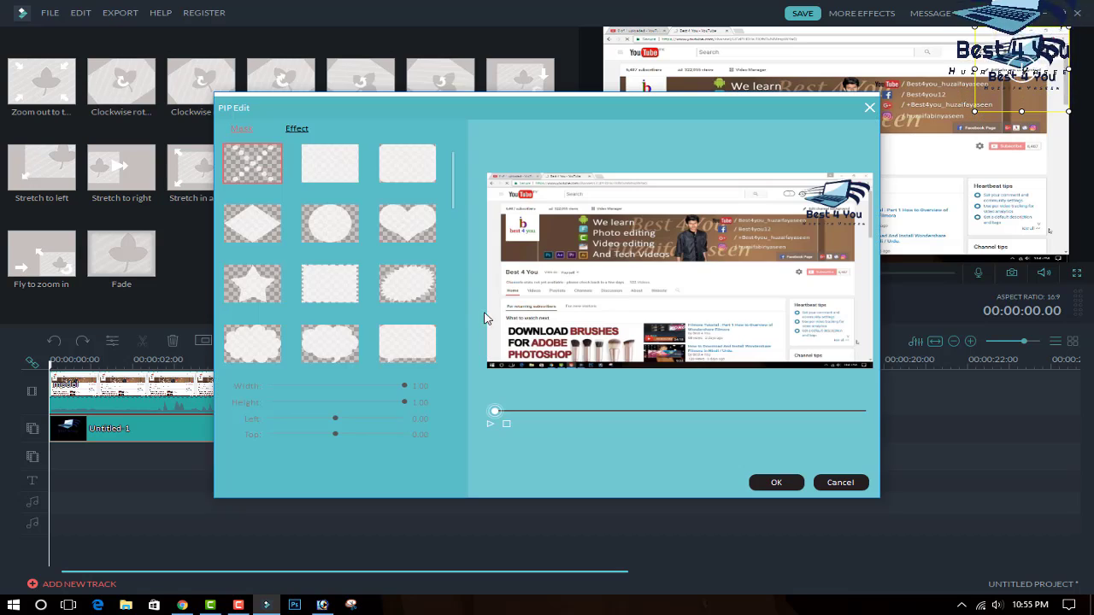
{"action": "scroll", "coordinate": [355, 329], "scroll_direction": "down", "scroll_amount": 5}
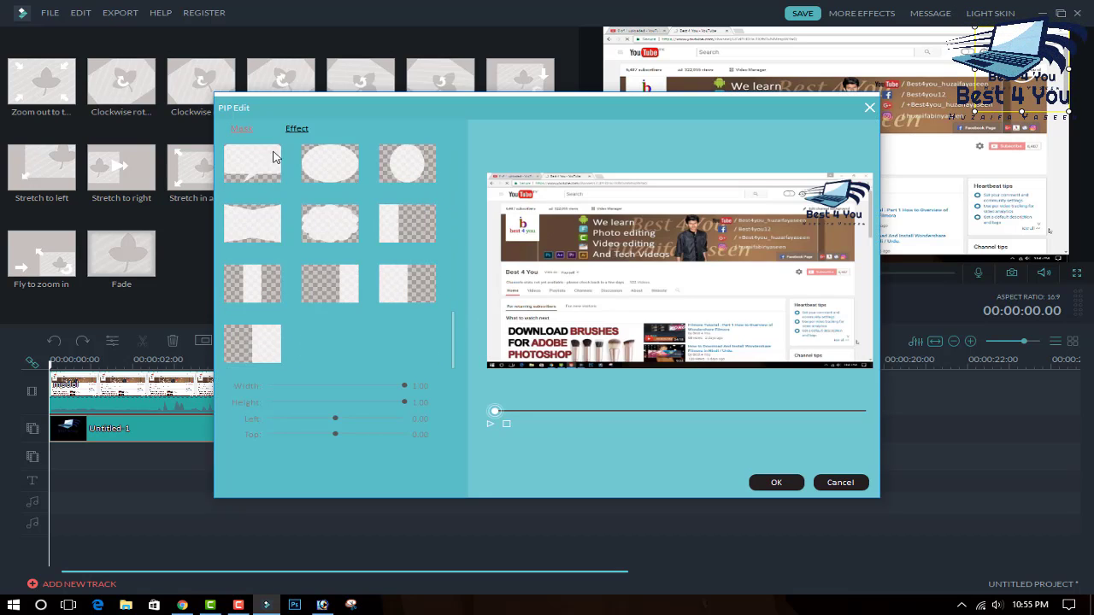
{"action": "left_click", "coordinate": [297, 130]}
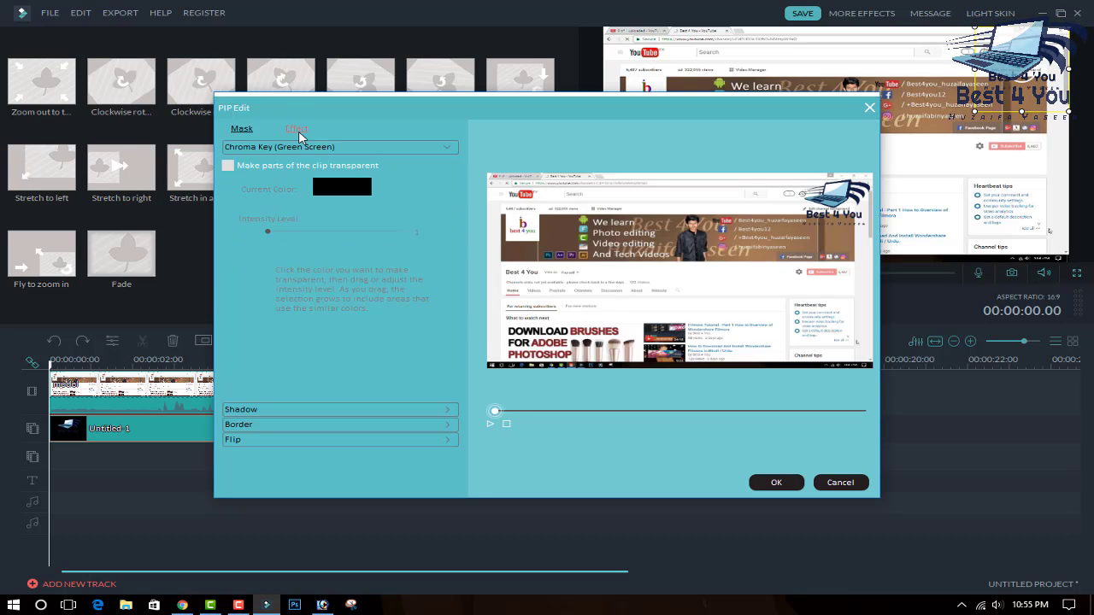
{"action": "left_click", "coordinate": [837, 485]}
{"action": "left_click", "coordinate": [555, 314]}
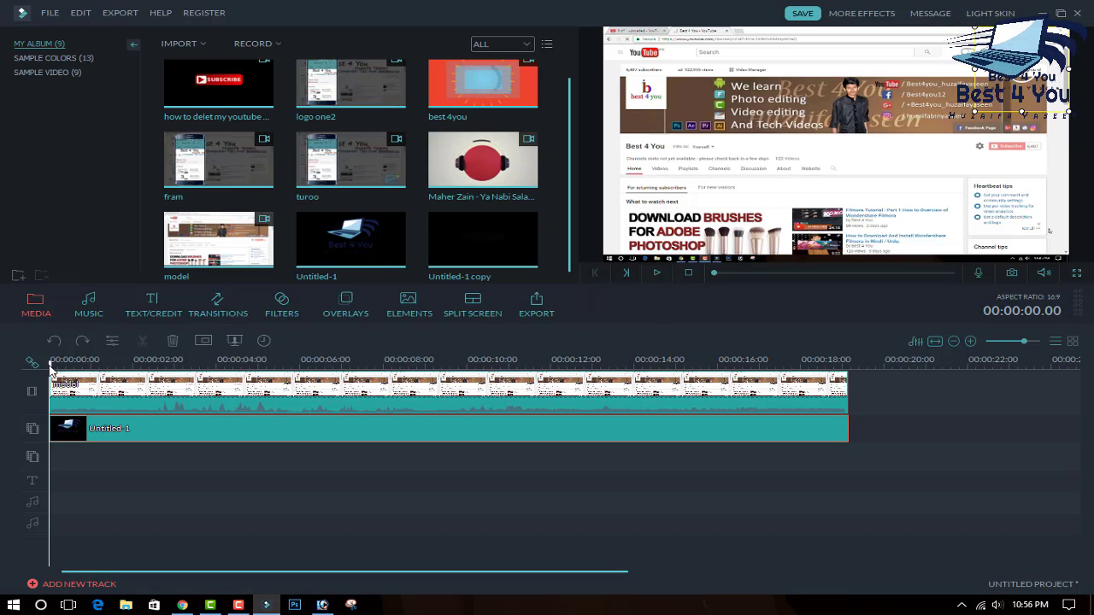
- Examine the logo clip's mask and effect options in PIP Edit with the playhead at 00:00:14.05, and close them without applying any
{"action": "left_click_drag", "start_coordinate": [51, 360], "coordinate": [642, 363]}
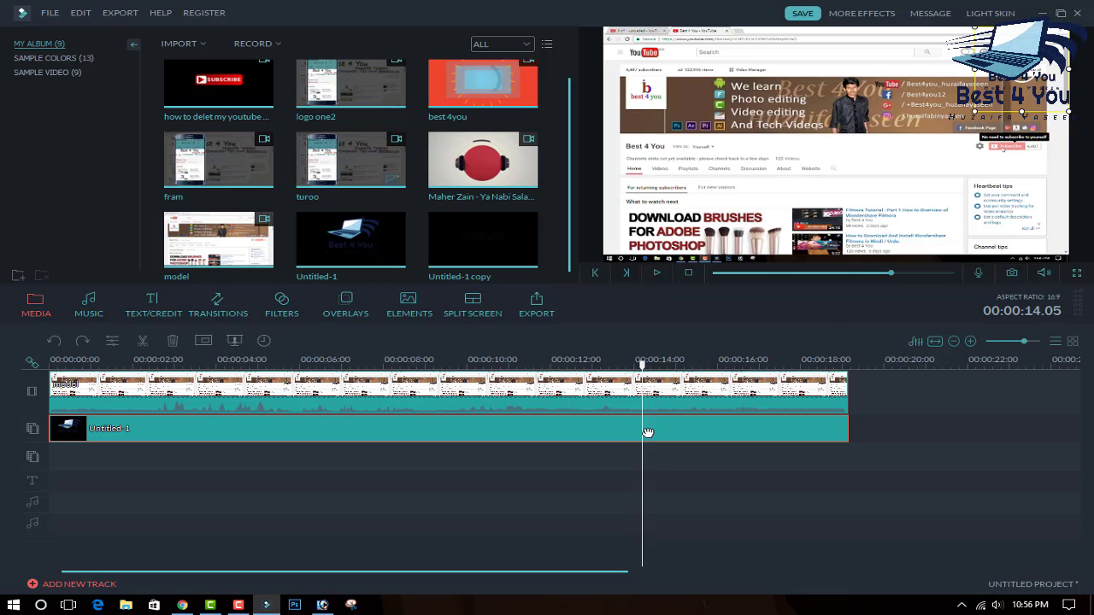
{"action": "right_click", "coordinate": [648, 432]}
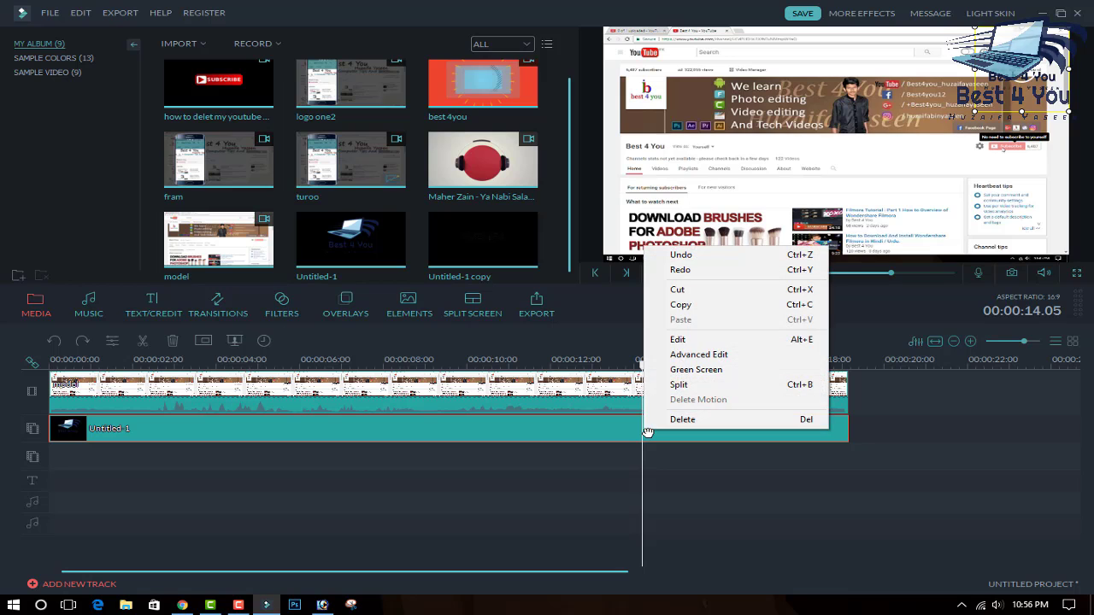
{"action": "left_click", "coordinate": [701, 358]}
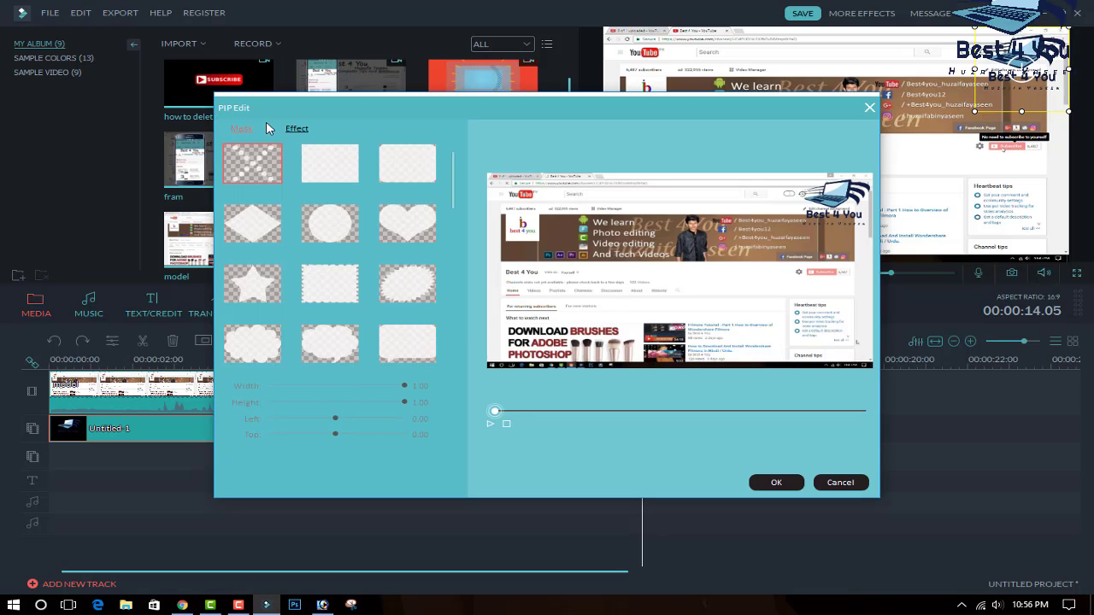
{"action": "left_click", "coordinate": [291, 128]}
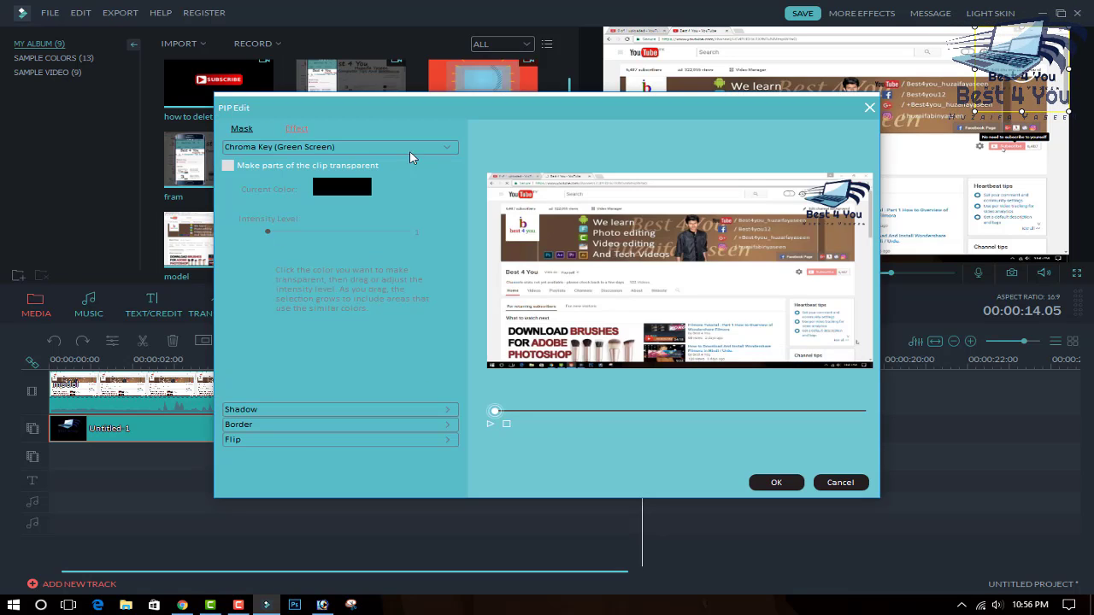
{"action": "left_click", "coordinate": [869, 109]}
{"action": "left_click", "coordinate": [710, 395]}
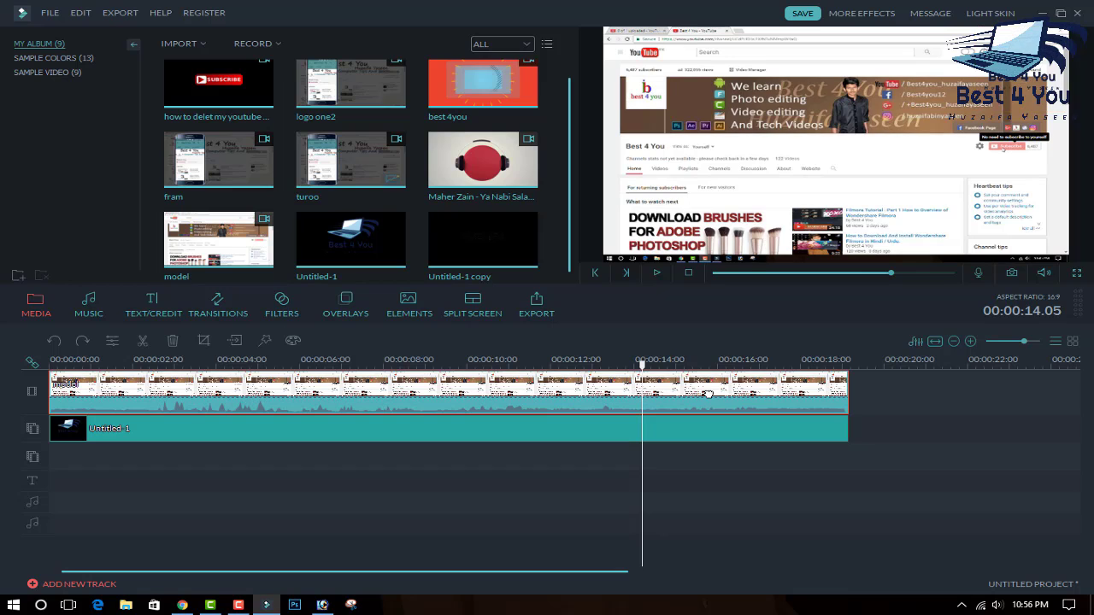